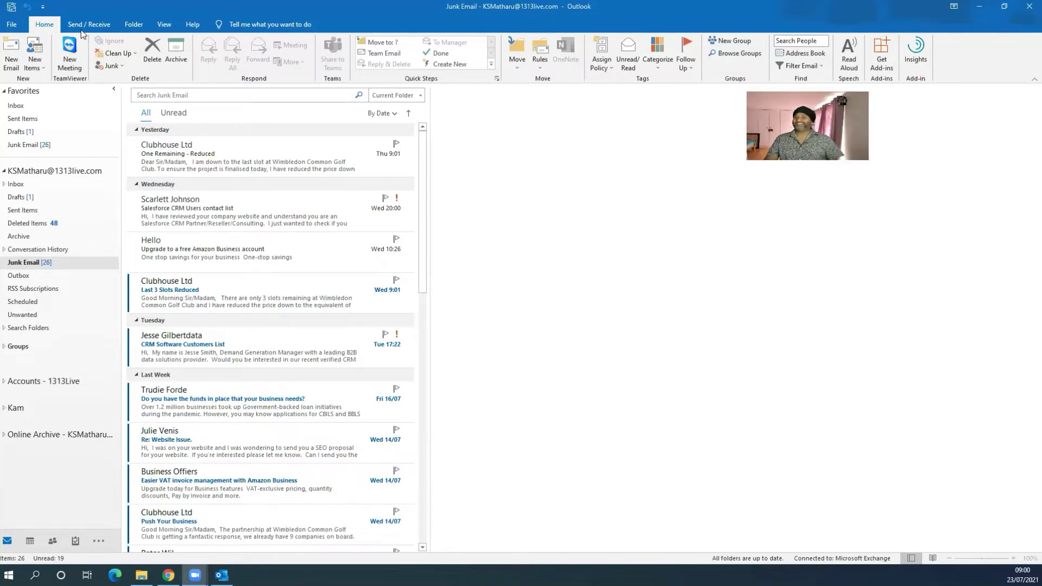
Step: Select the Clubhouse Ltd 'One Remaining - Reduced' message at the top of Junk Email
left_click(174, 173)
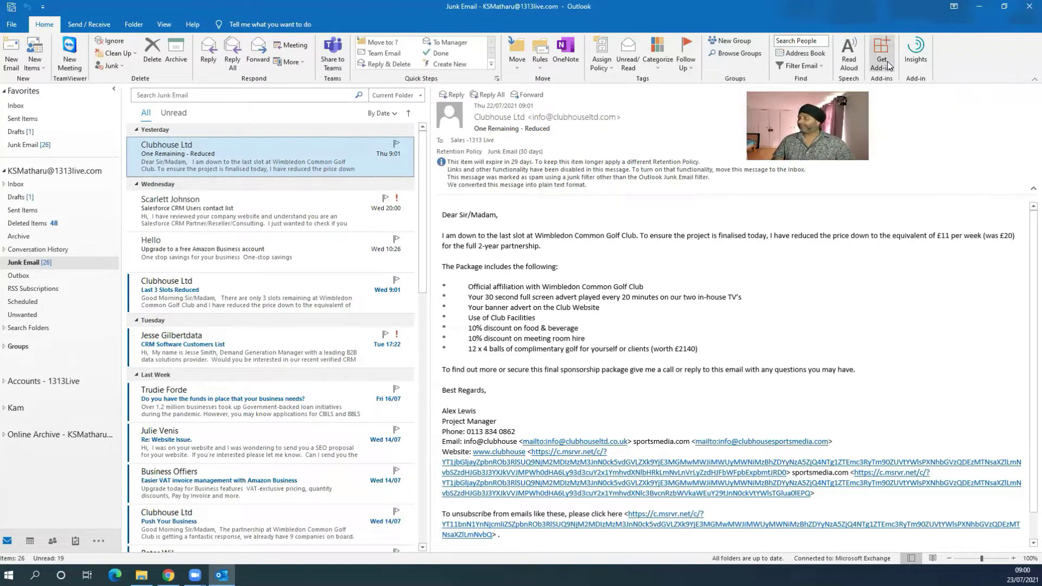
Step: Find the Salesforce add-in in the Outlook add-ins store, add it, and accept its terms
left_click(887, 60)
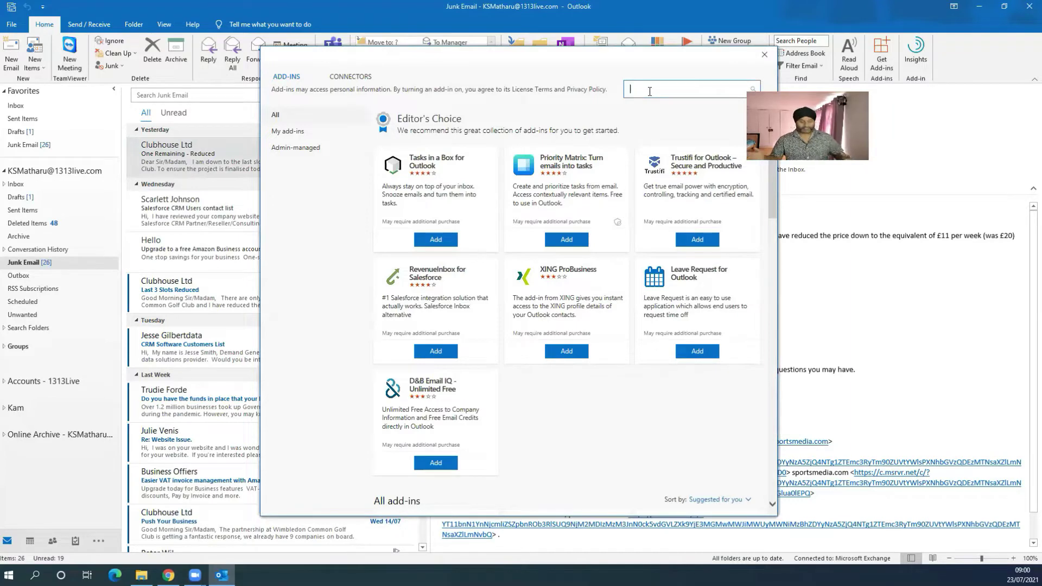
type("salesforce")
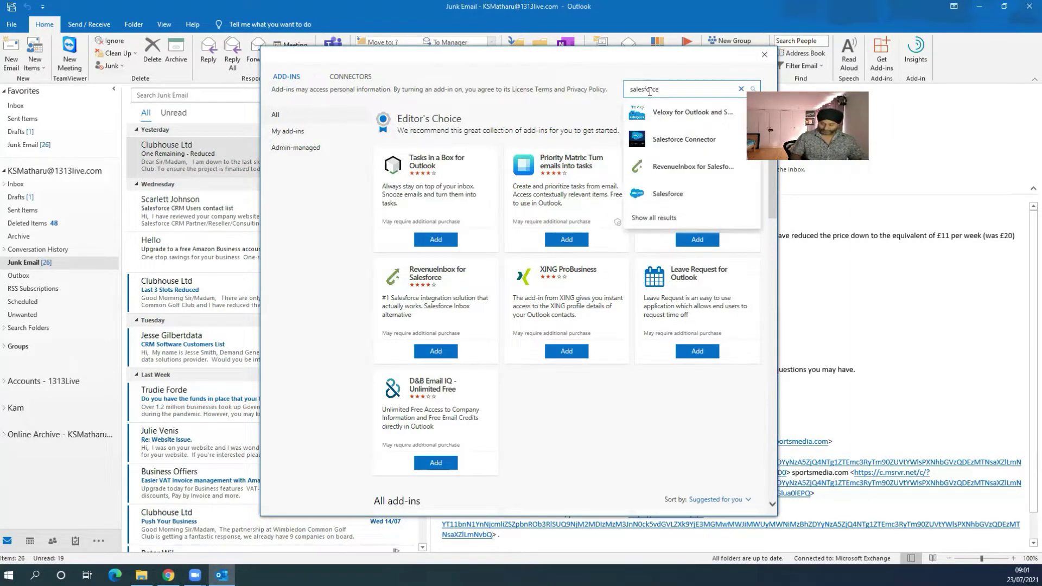
key("Return")
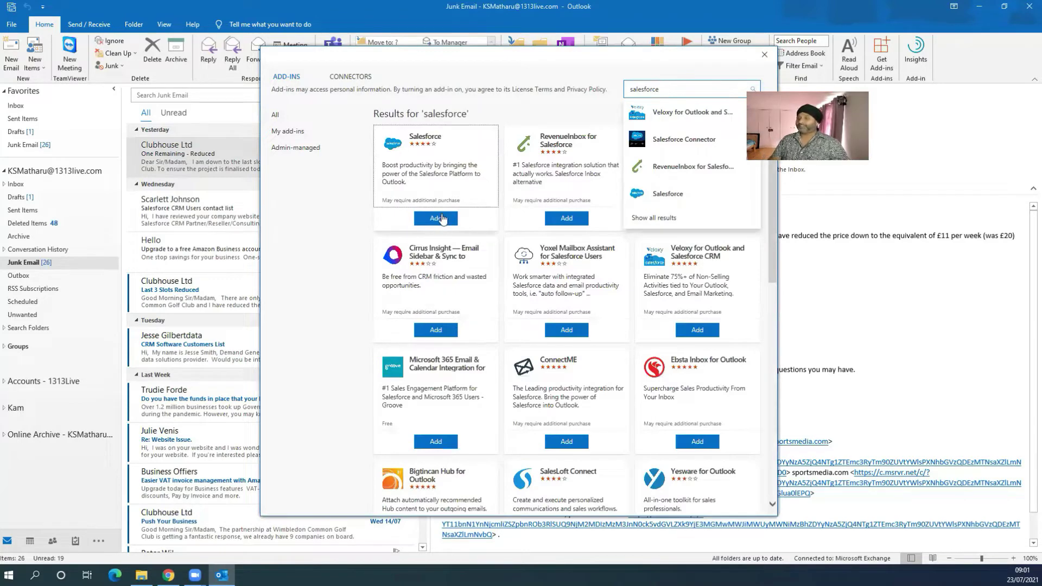
left_click(439, 218)
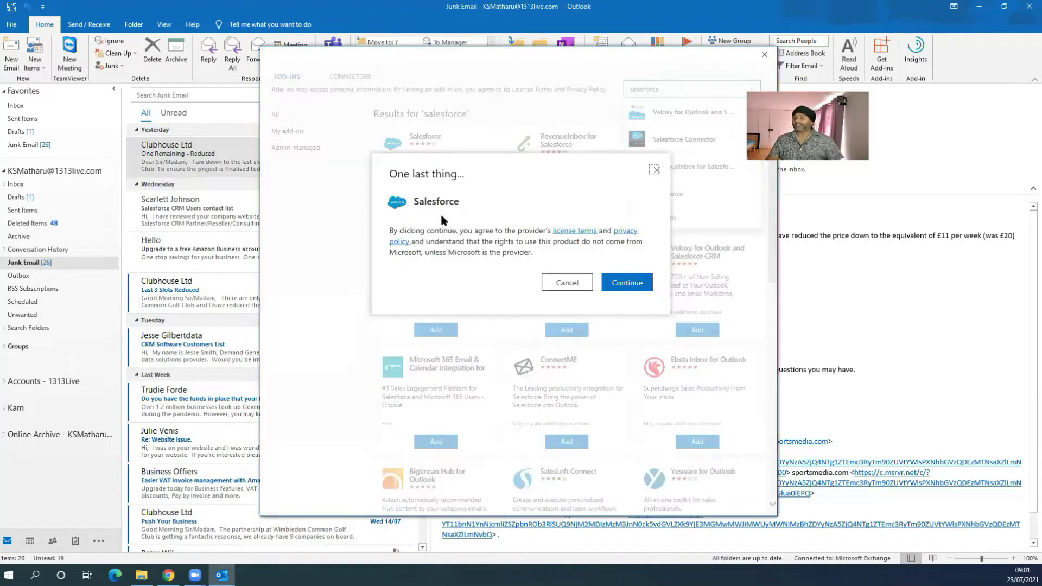
left_click(625, 282)
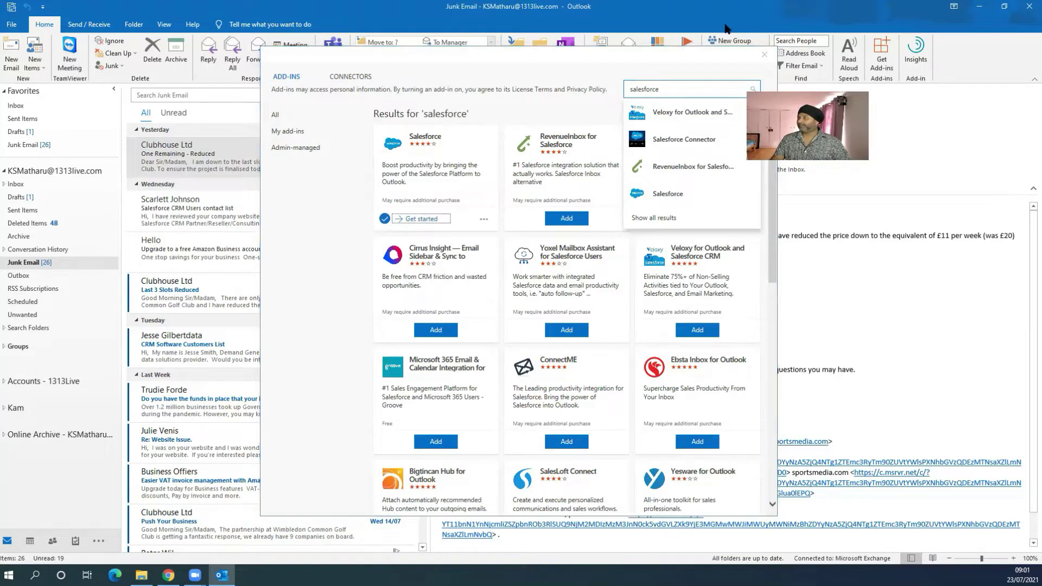
left_click(764, 55)
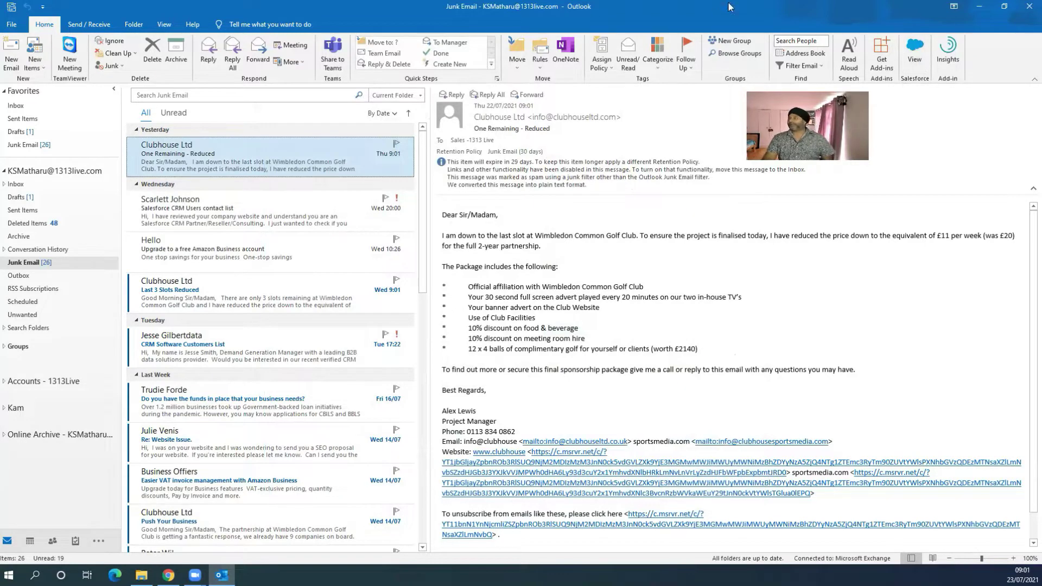
Step: Restore the ribbon to Show Tabs and Commands, then switch to the Trailhead browser window
left_click(1031, 78)
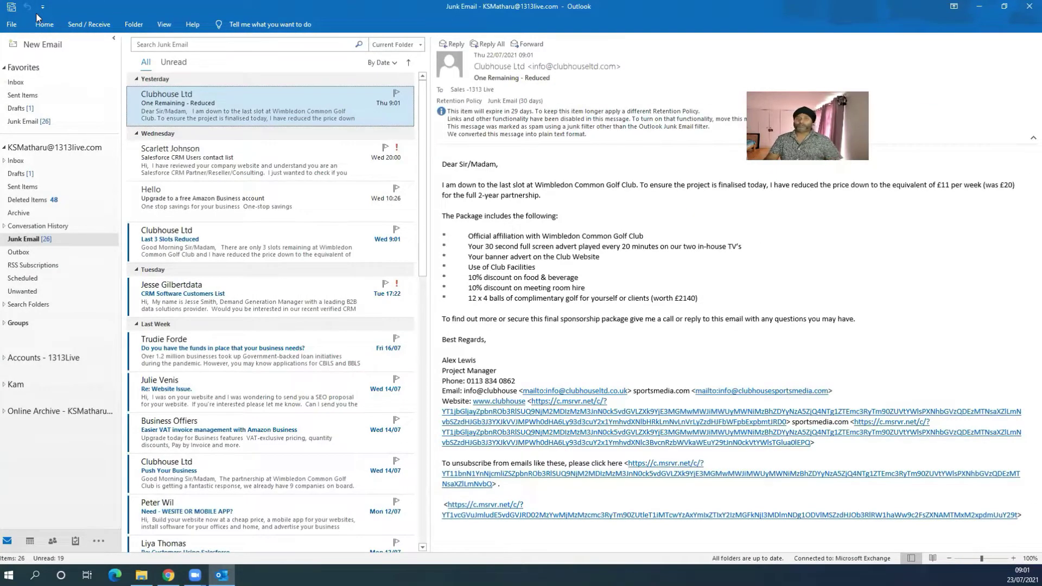
left_click(953, 8)
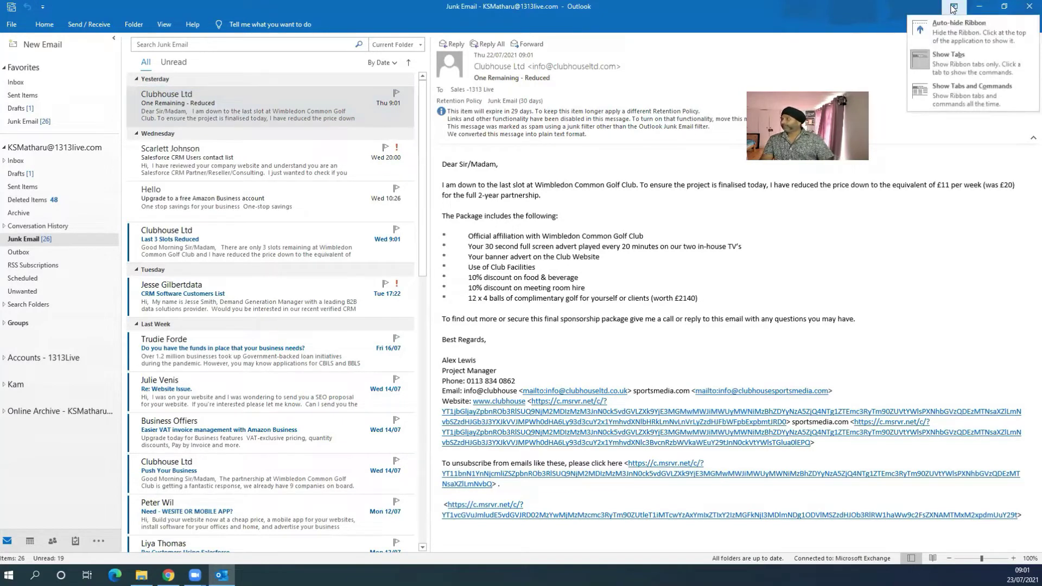
left_click(953, 73)
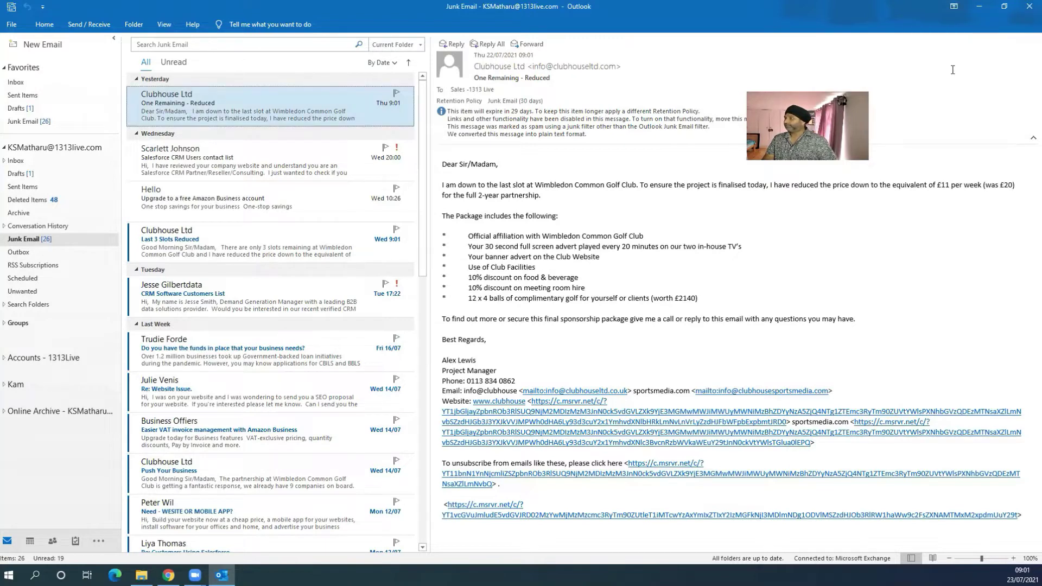
left_click(953, 8)
left_click(966, 106)
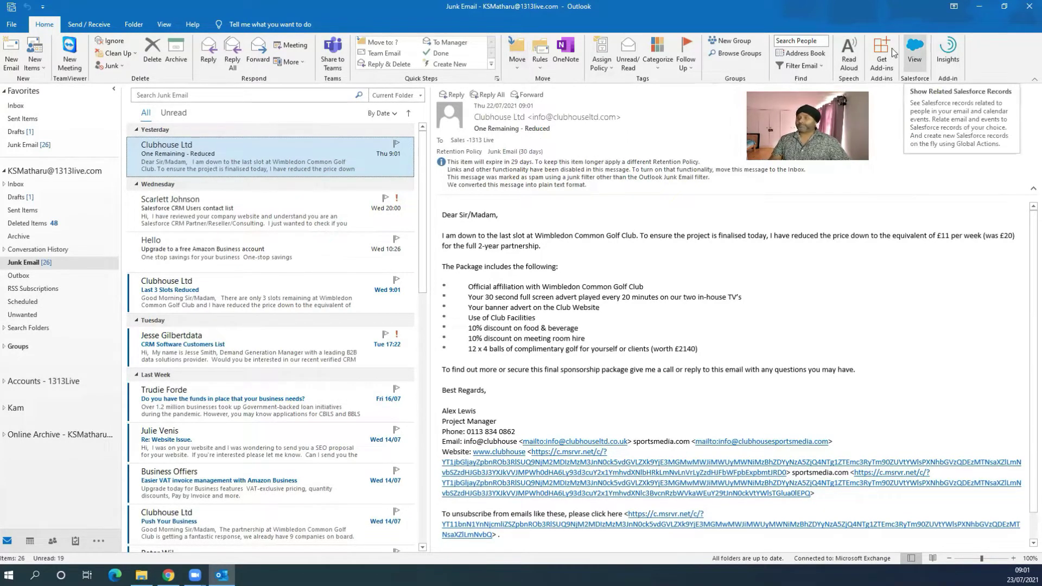
key("alt+Tab")
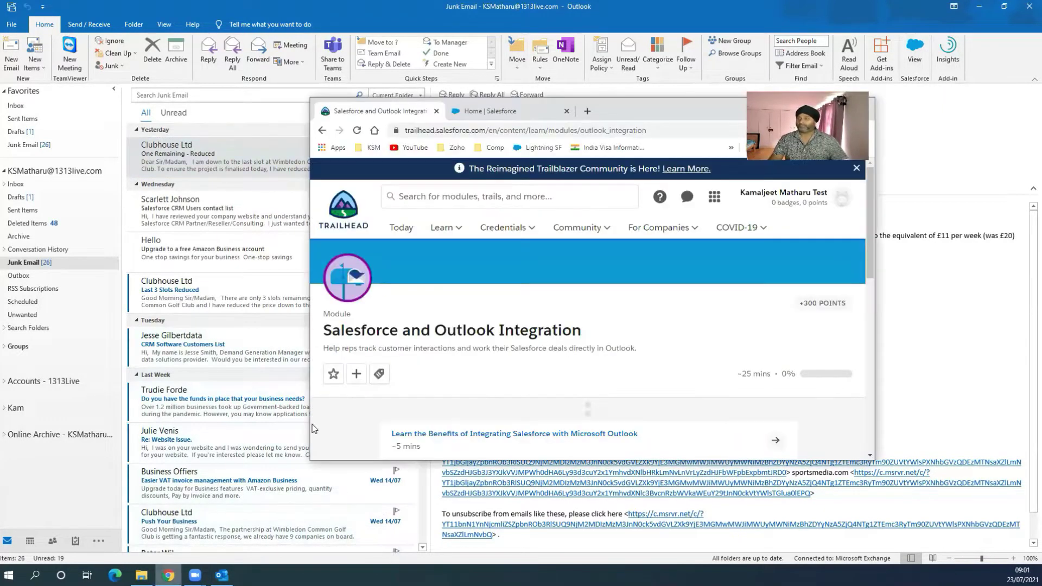
Step: Maximise the browser and move from the Trailhead module to the 'Home | Salesforce' Setup tab
double_click(610, 110)
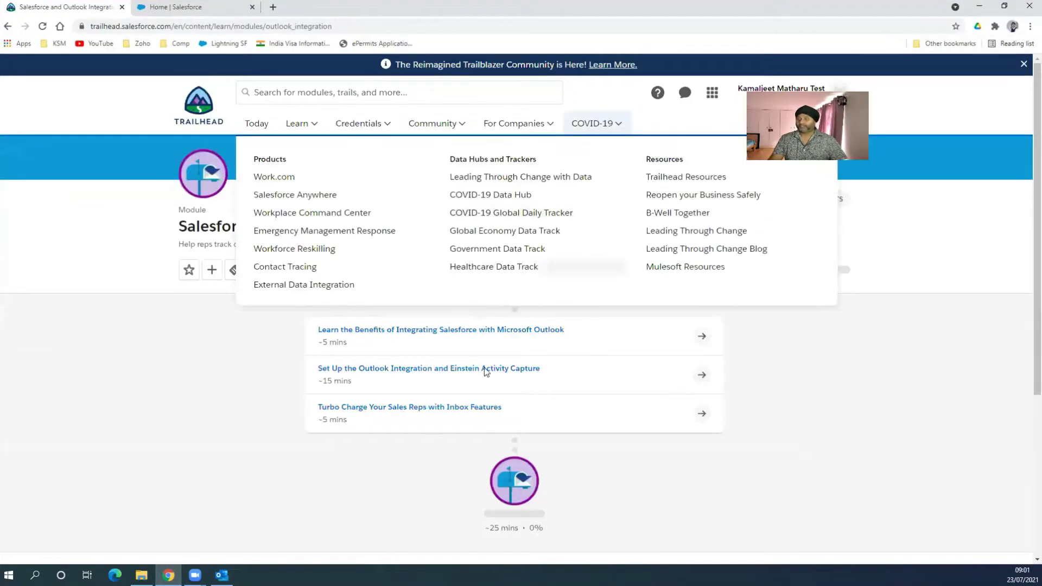
left_click_drag(181, 234, 281, 217)
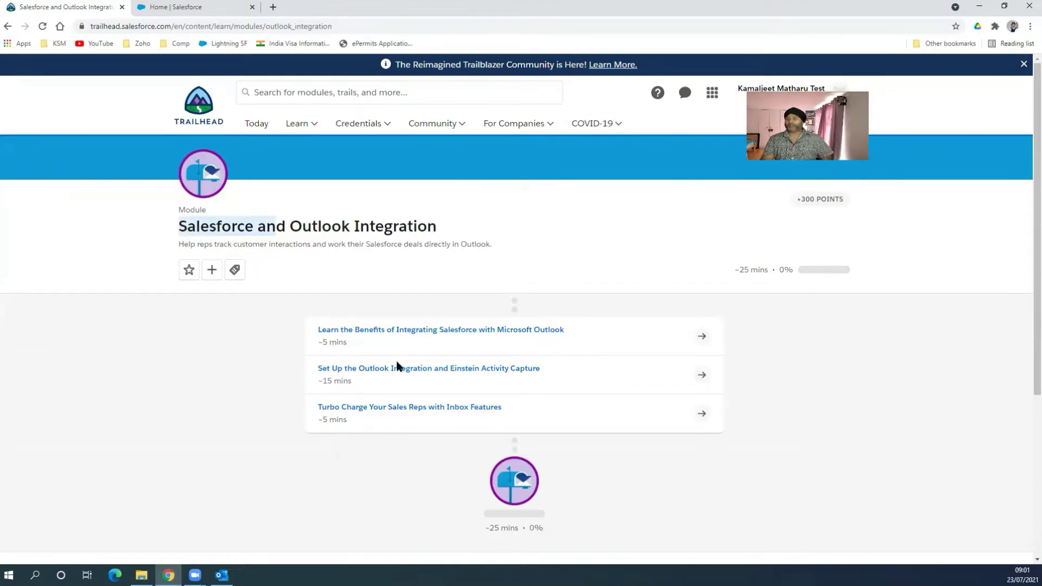
left_click(214, 9)
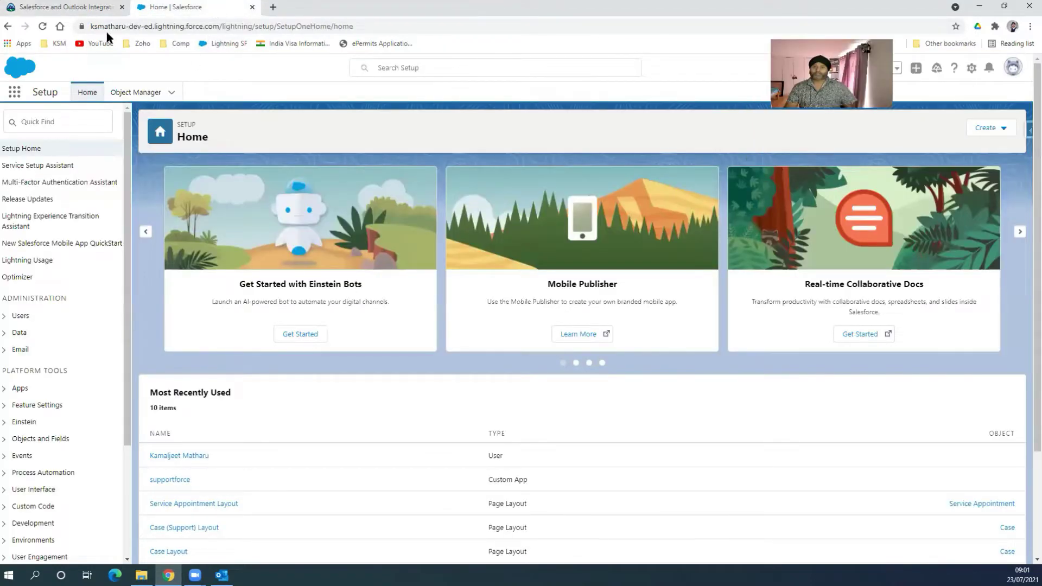
Step: Search Setup for 'outloo' and open the Outlook Integration and Sync settings
left_click(77, 130)
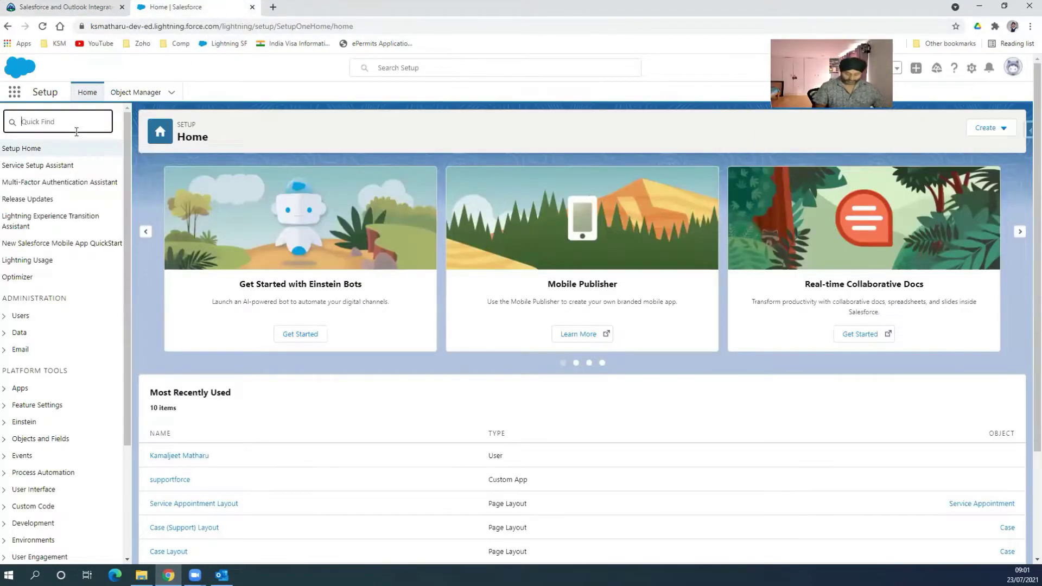
type("outloo")
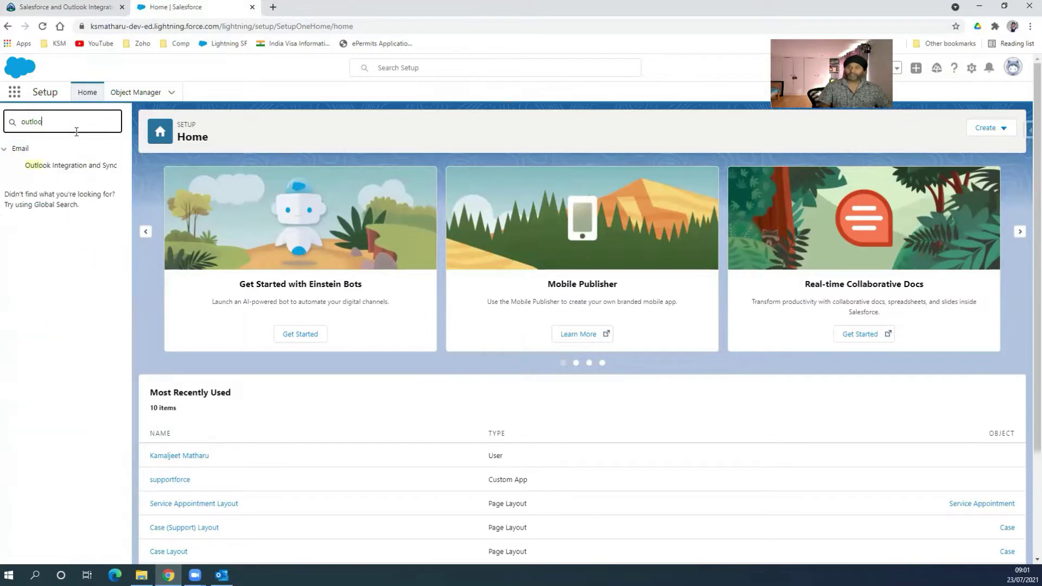
left_click(78, 172)
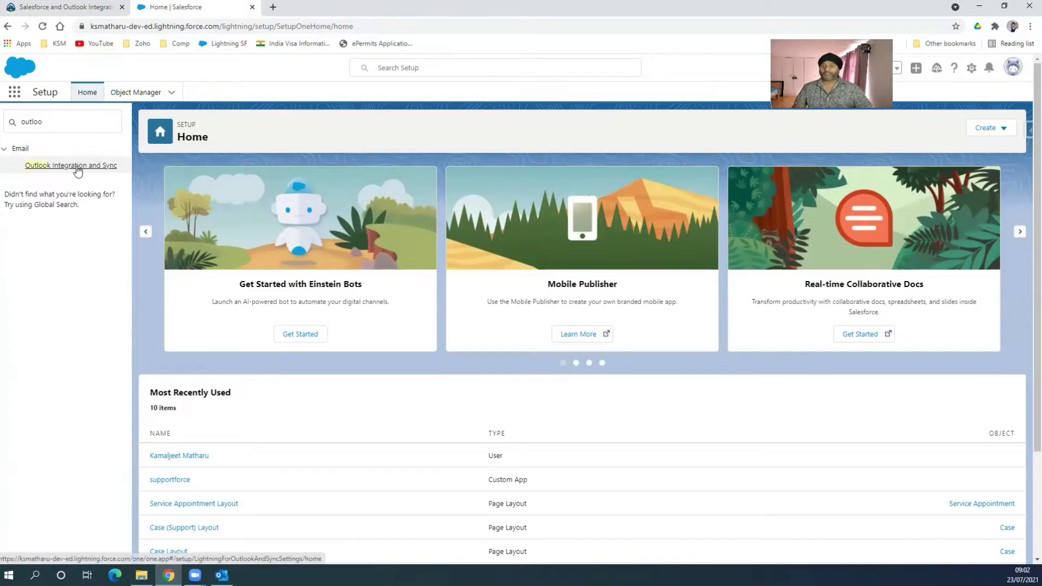
left_click(78, 172)
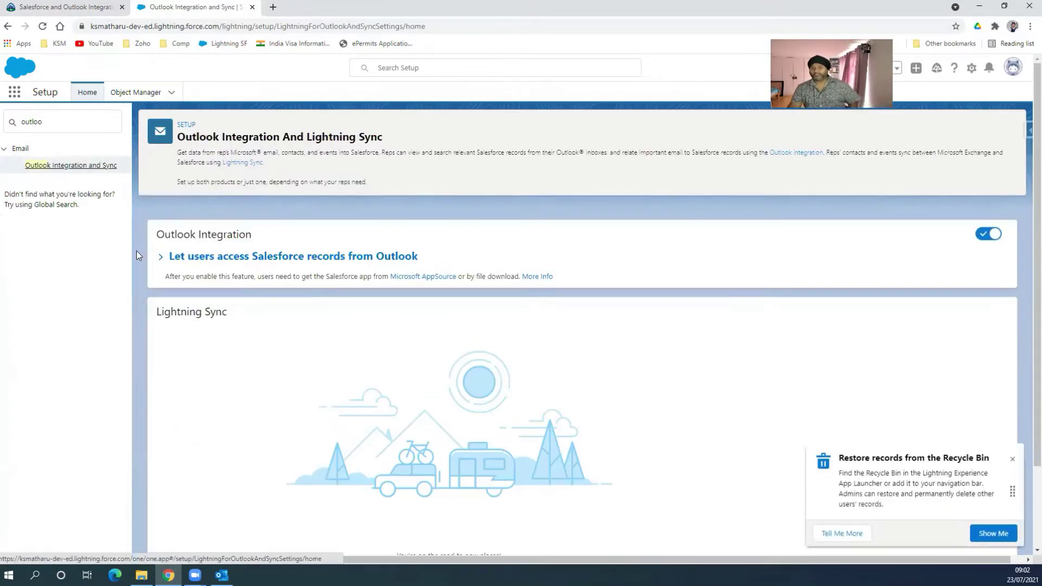
Step: Expand the Outlook access settings and confirm the Outlook Integration toggle is on
left_click(160, 258)
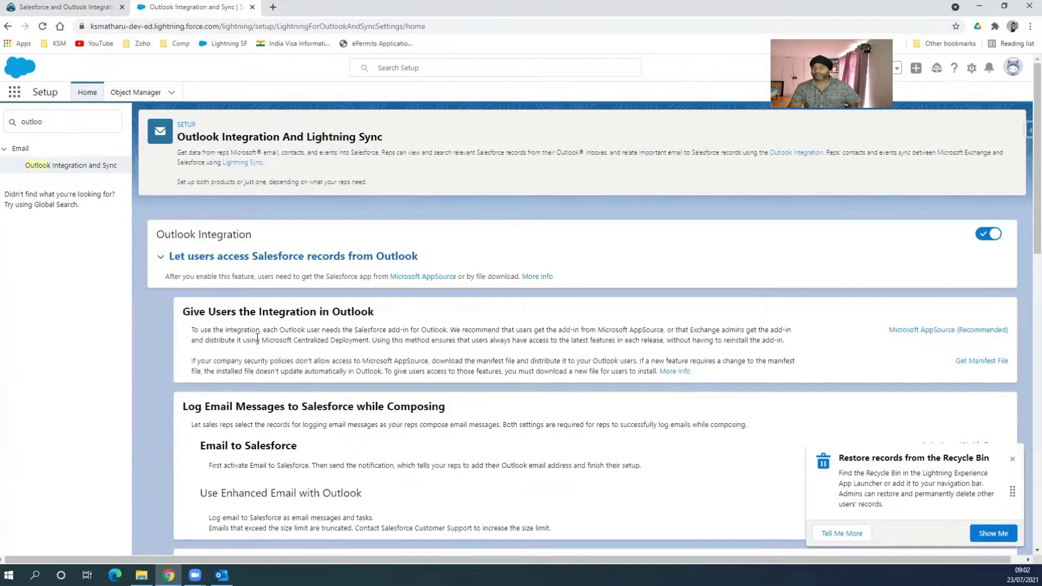
scroll(257, 337, "down", 2)
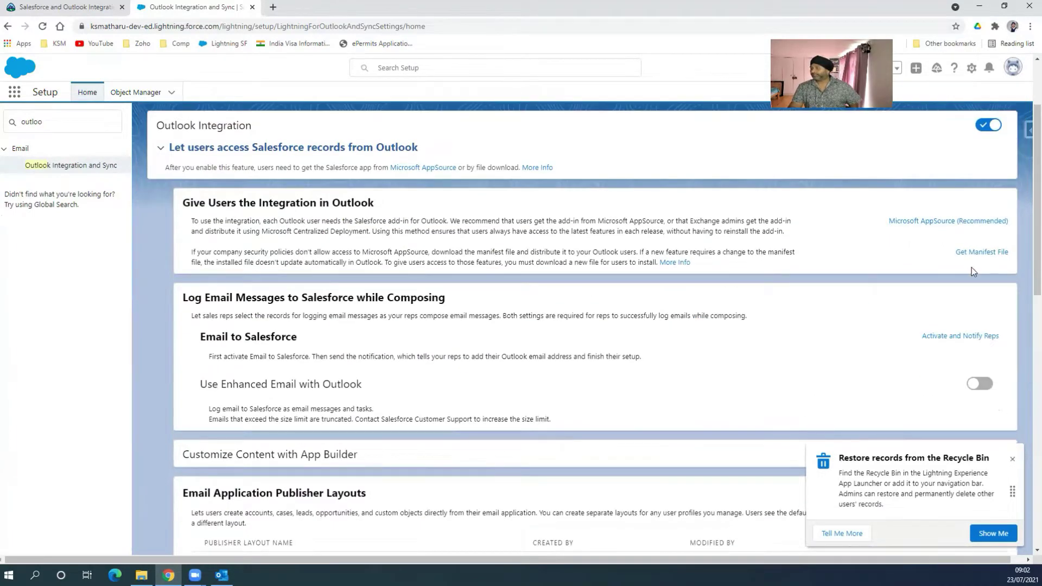
scroll(934, 363, "down", 6)
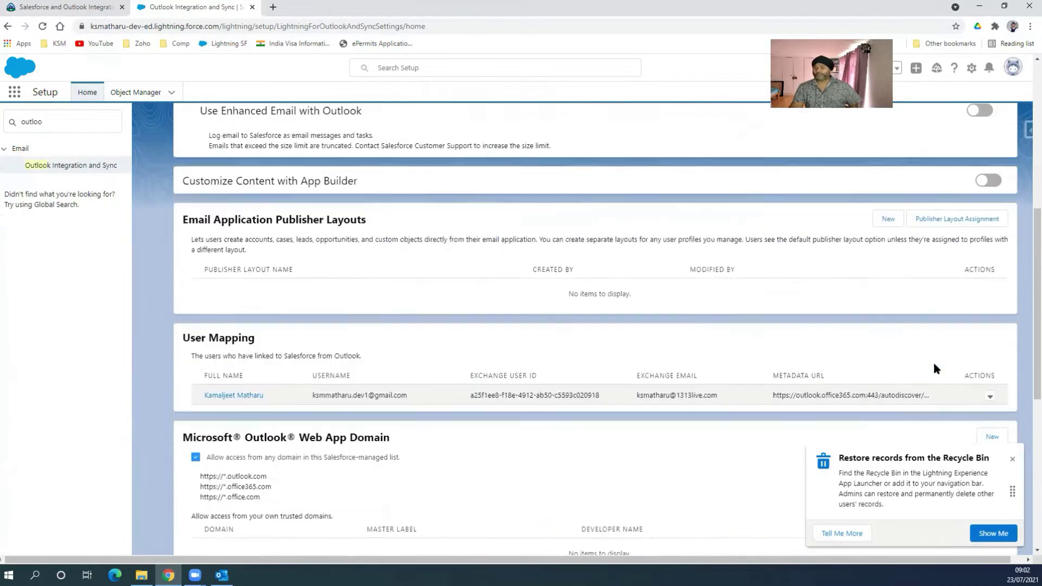
scroll(933, 363, "down", 6)
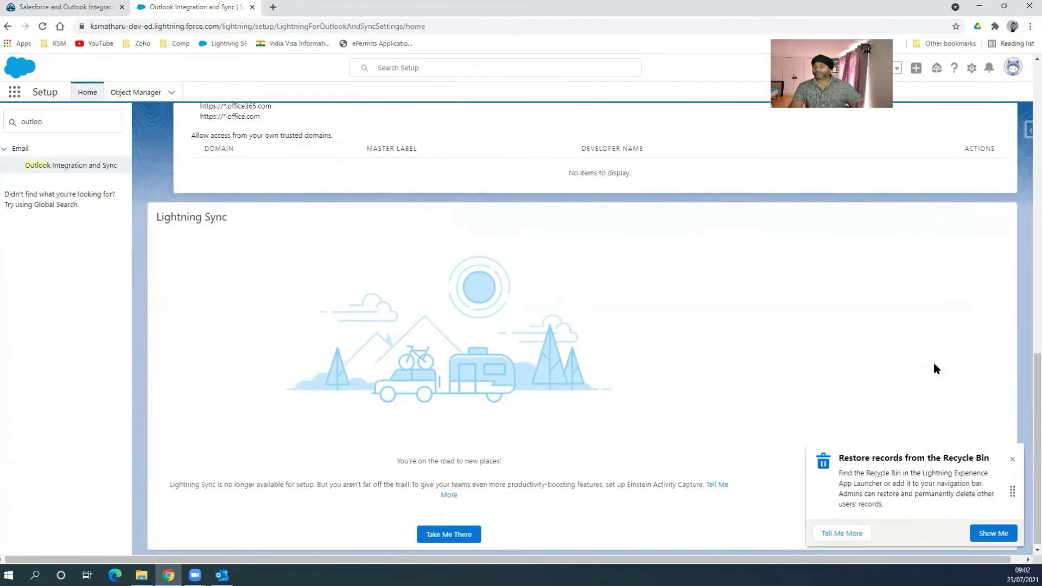
scroll(532, 270, "up", 12)
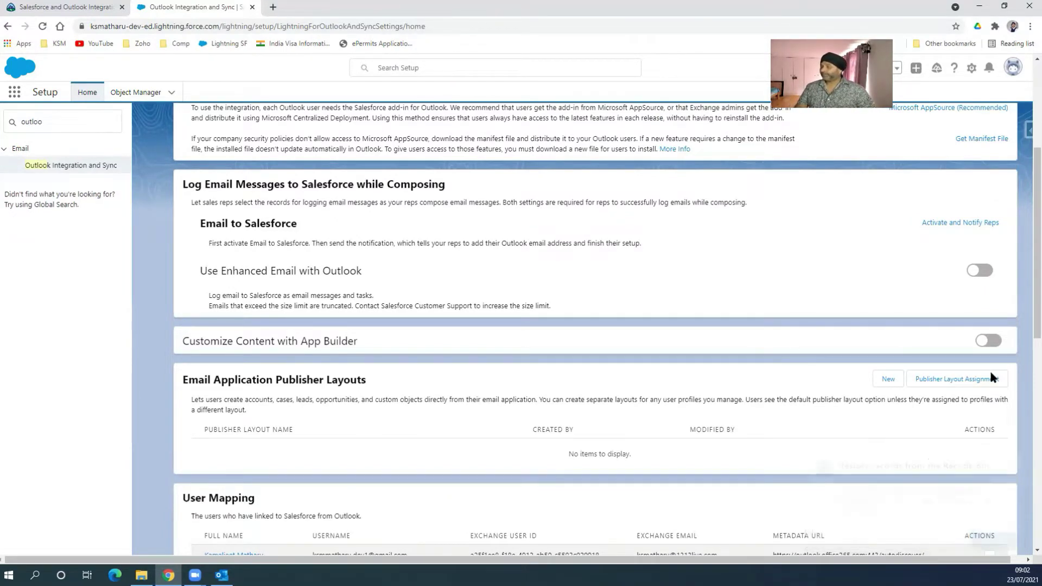
scroll(879, 208, "up", 4)
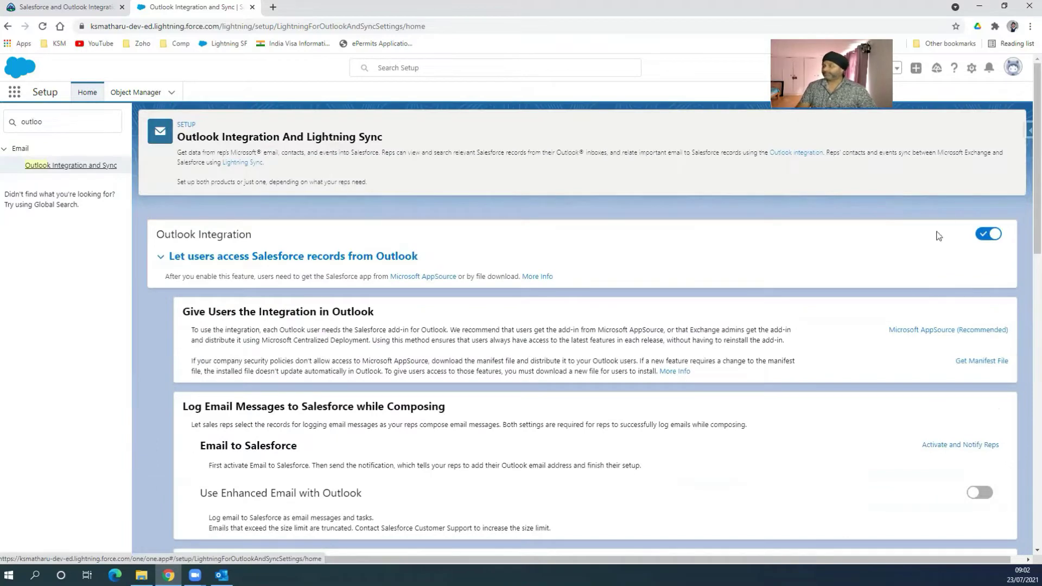
Step: Return to Outlook Junk Email, show the Salesforce pane, and select the 'Salesforce CRM Users contact list' message
left_click(221, 574)
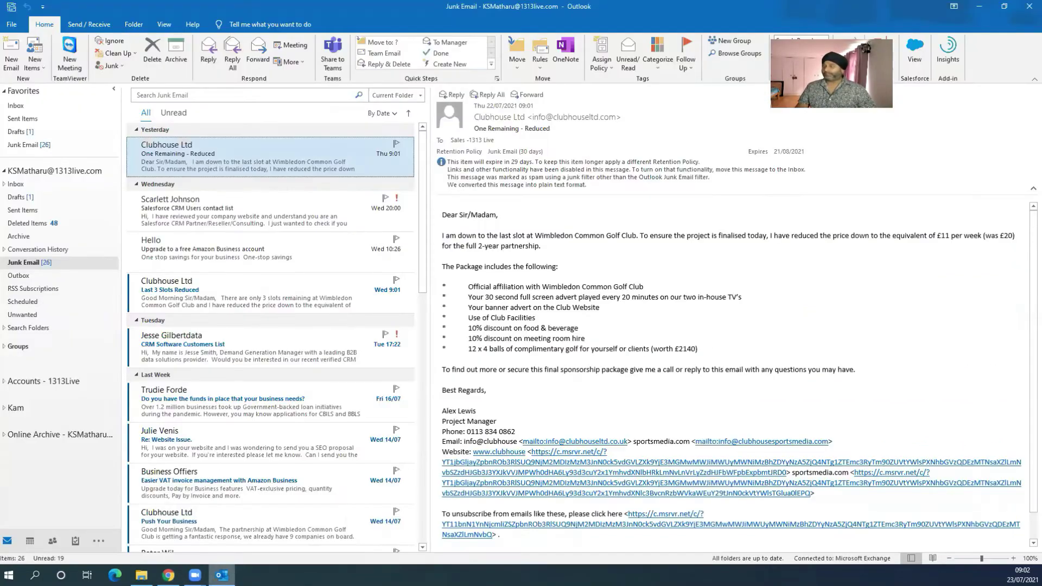
left_click(909, 60)
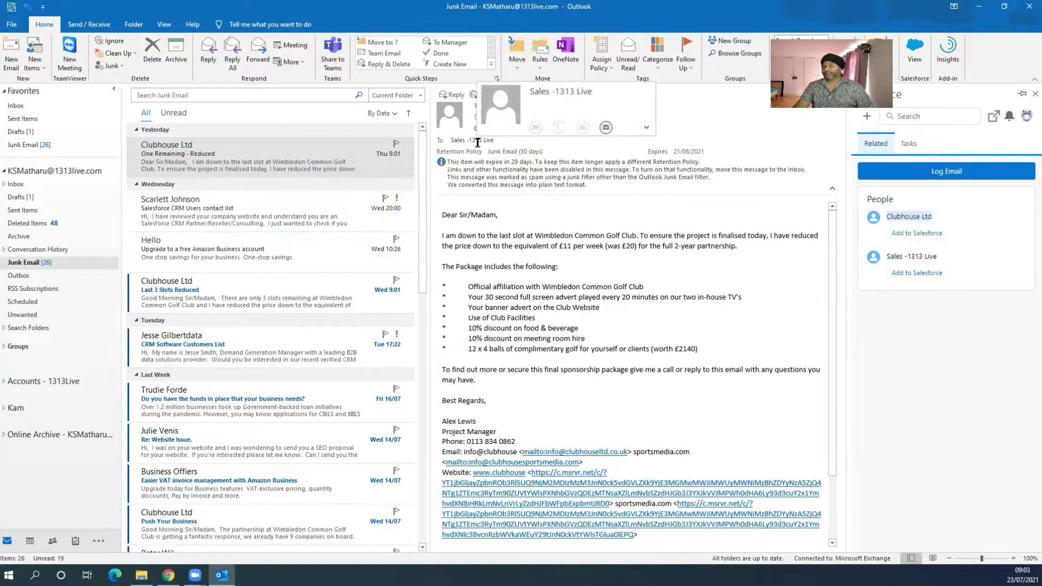
left_click(237, 219)
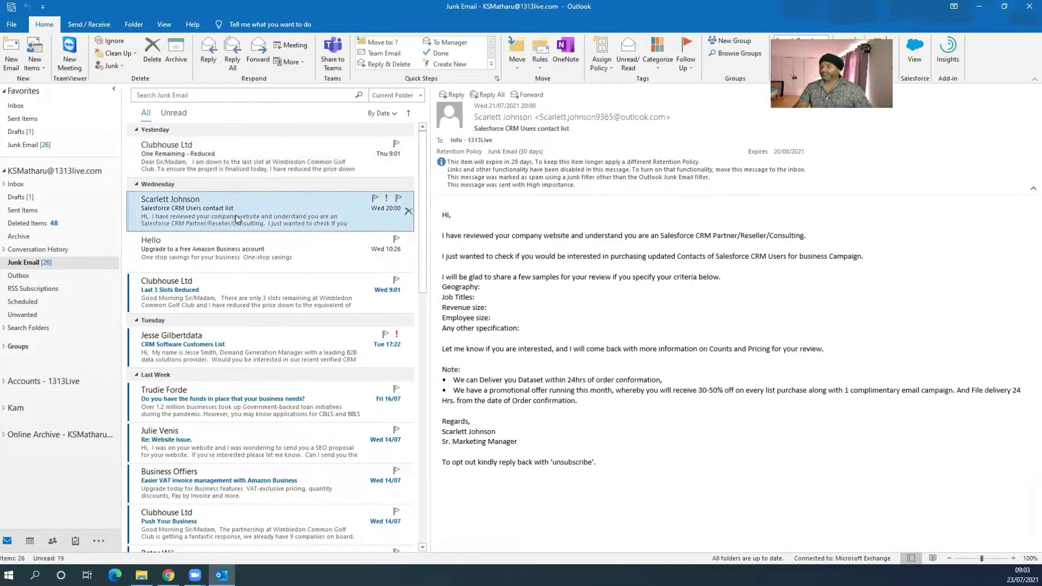
Step: Open the Salesforce pane for the CRM users email and list the record types to create
left_click(920, 52)
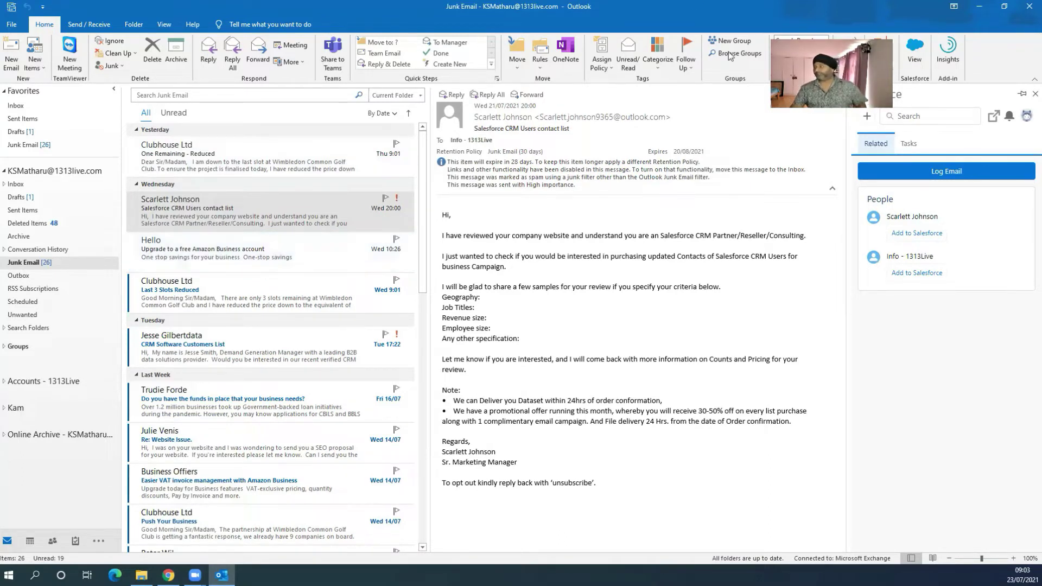
left_click(870, 118)
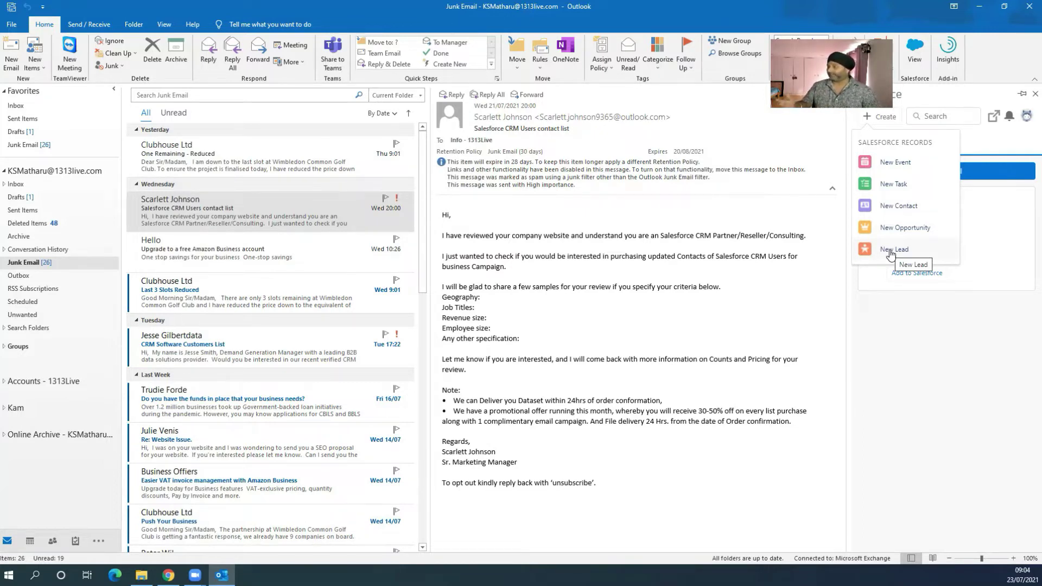
Step: Start a new lead from the email and set its salutation to Mrs
left_click(890, 251)
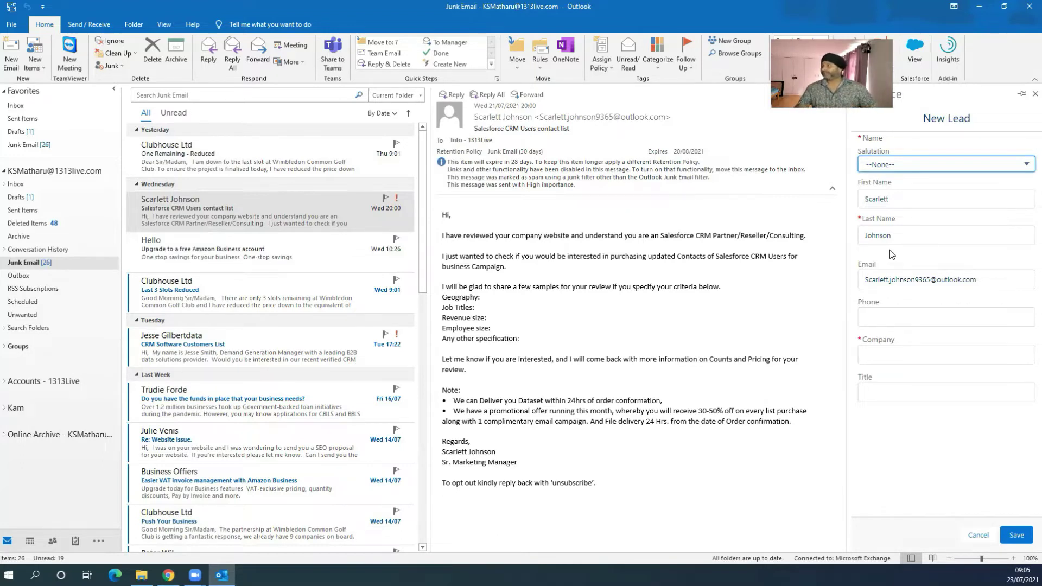
left_click(896, 166)
left_click(882, 208)
left_click(885, 168)
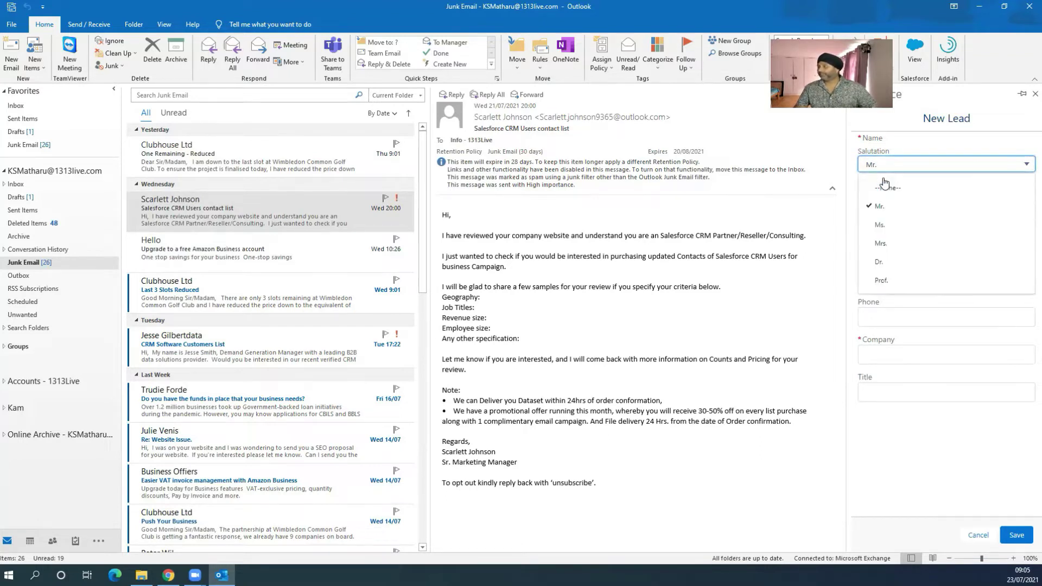
left_click(880, 245)
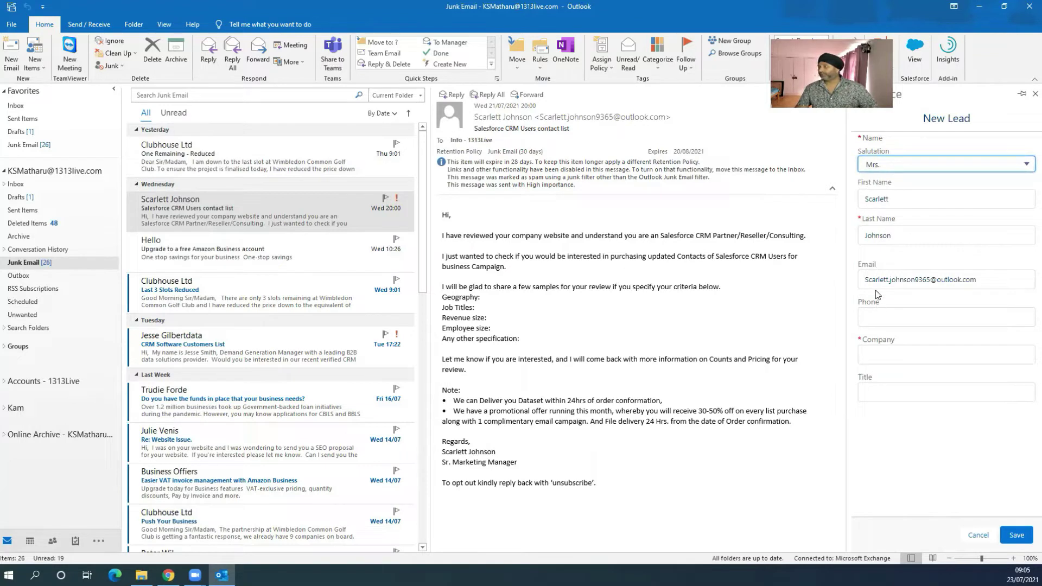
Step: Enter the lead's phone number, company 'outlooktest' and title 'marketing team', then save it
left_click(912, 312)
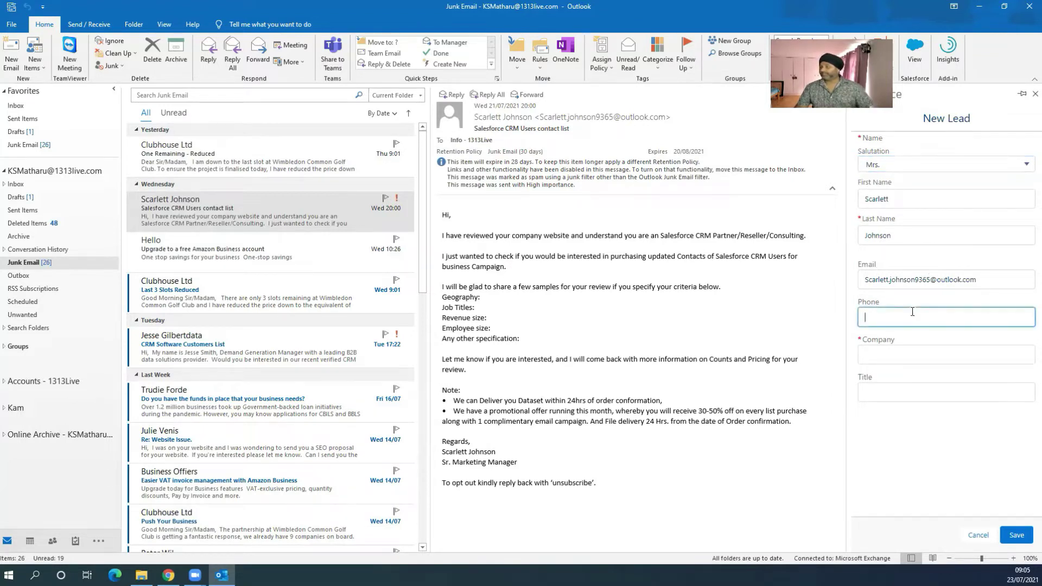
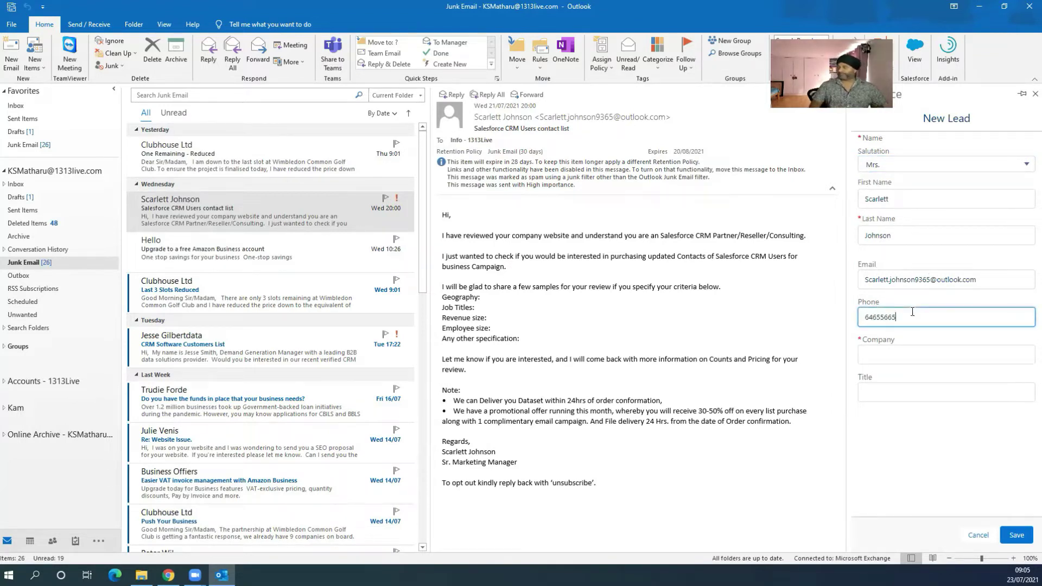
left_click(915, 351)
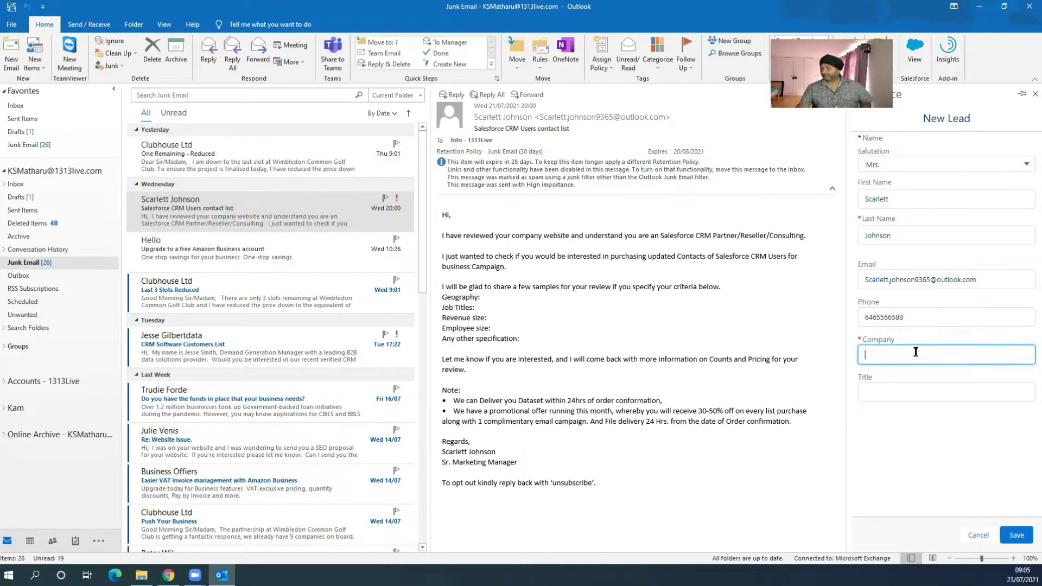
type("outloo")
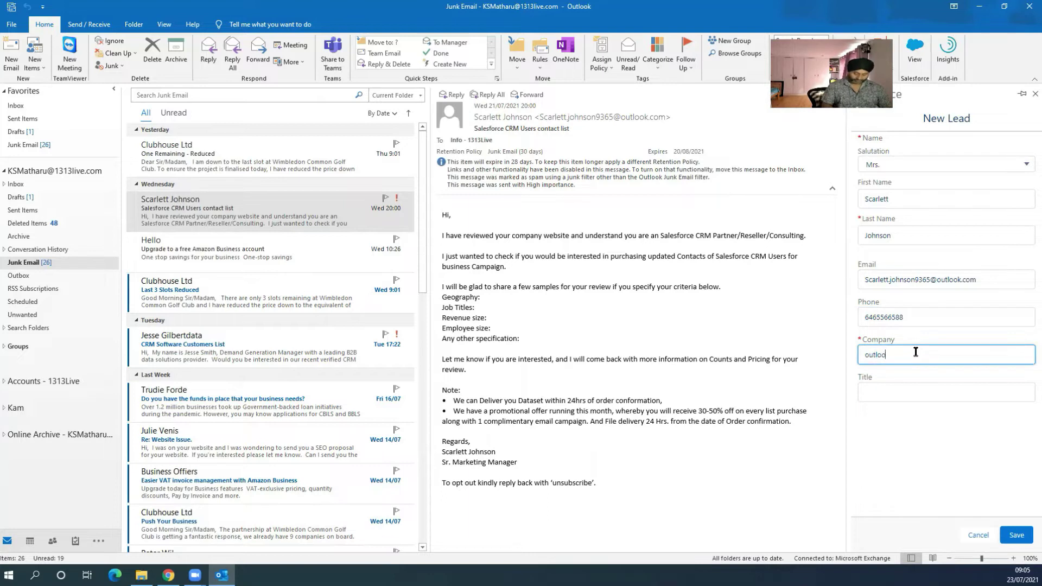
type("ktest")
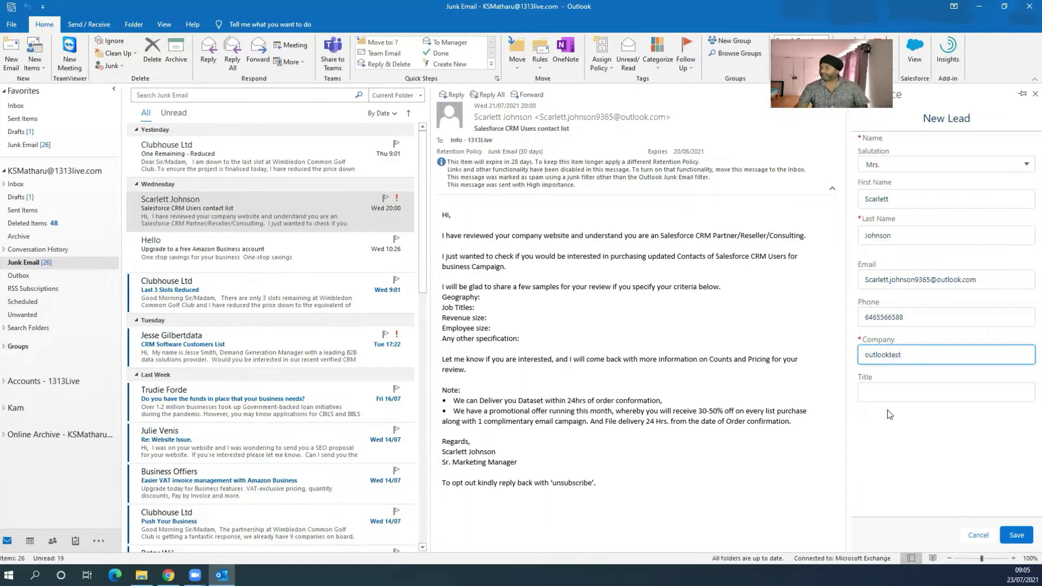
left_click(896, 396)
type("marketing team")
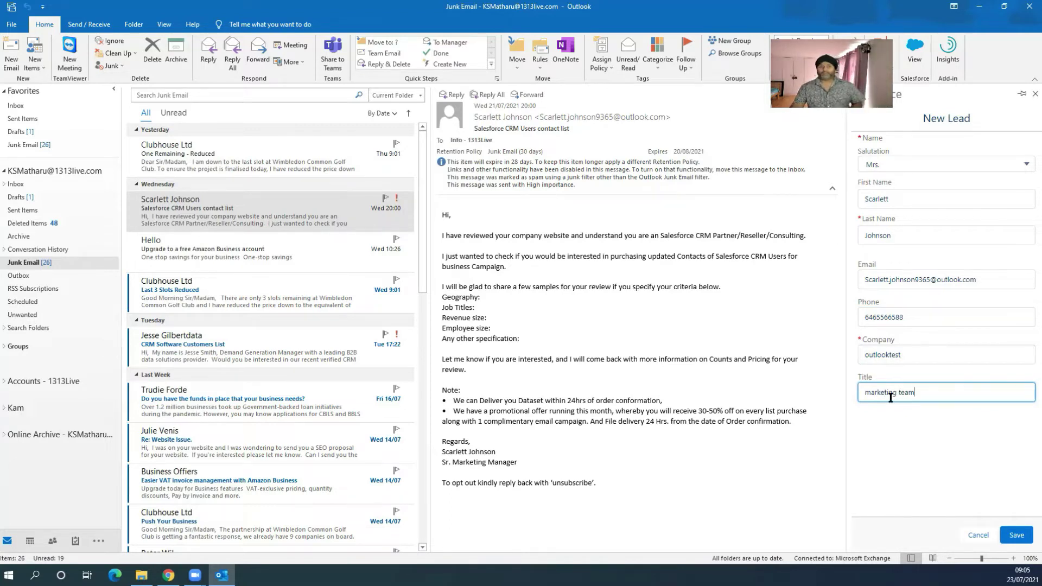
left_click(1023, 542)
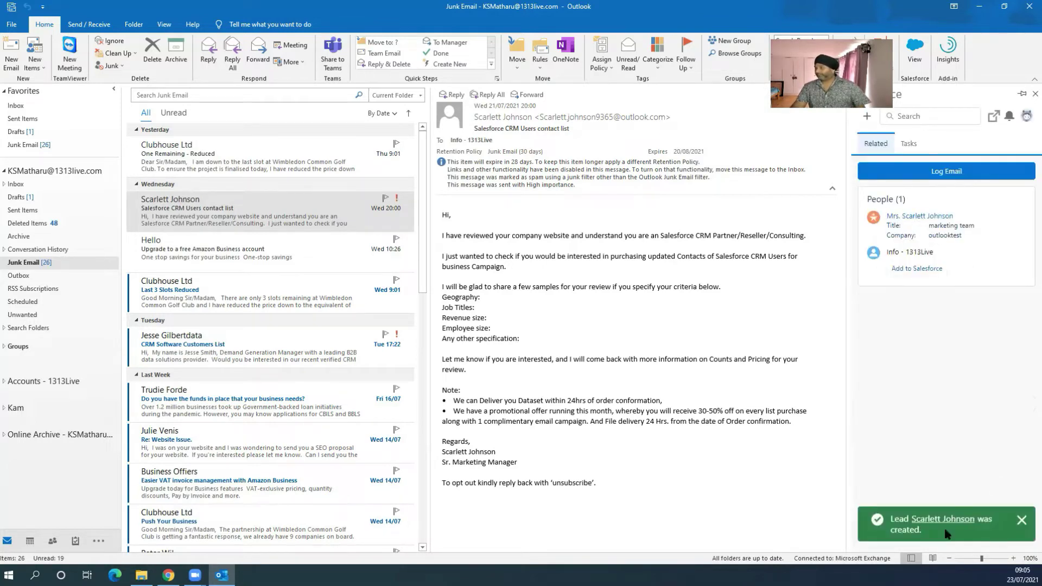
Step: Open the new lead's Record Detail and confirm opening it in full Salesforce
left_click(920, 216)
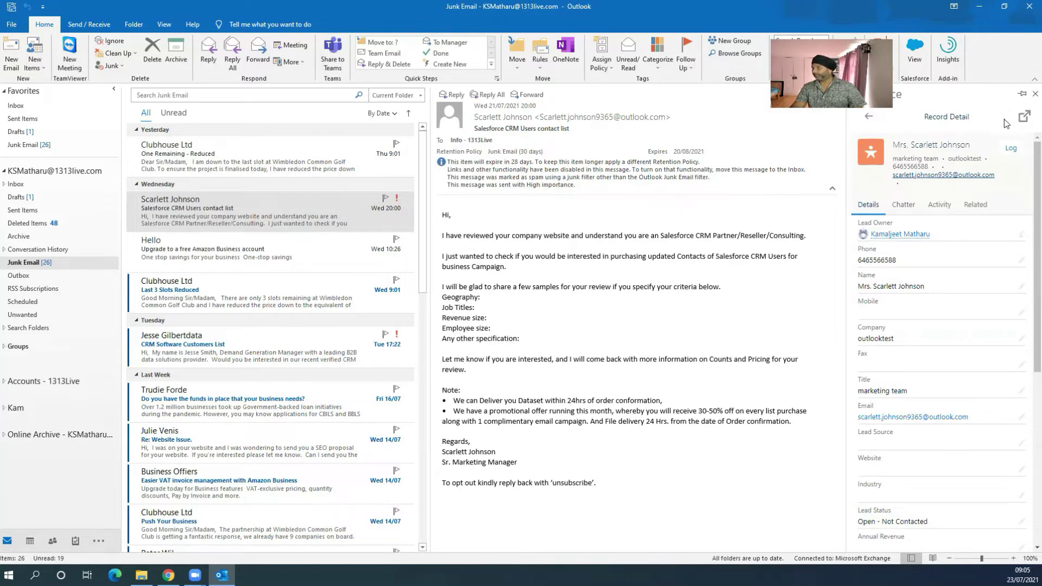
left_click(1024, 116)
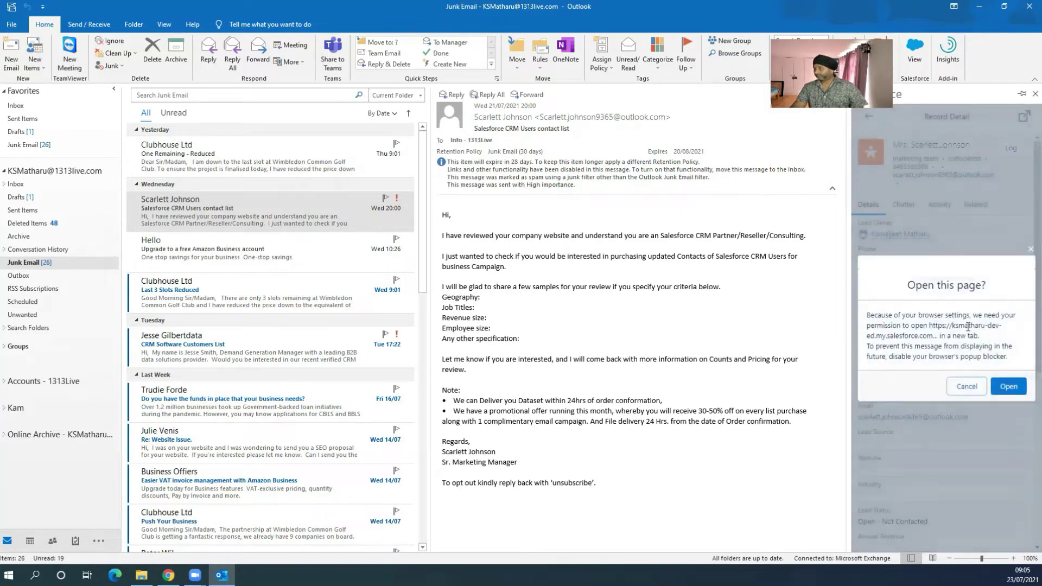
left_click(1000, 385)
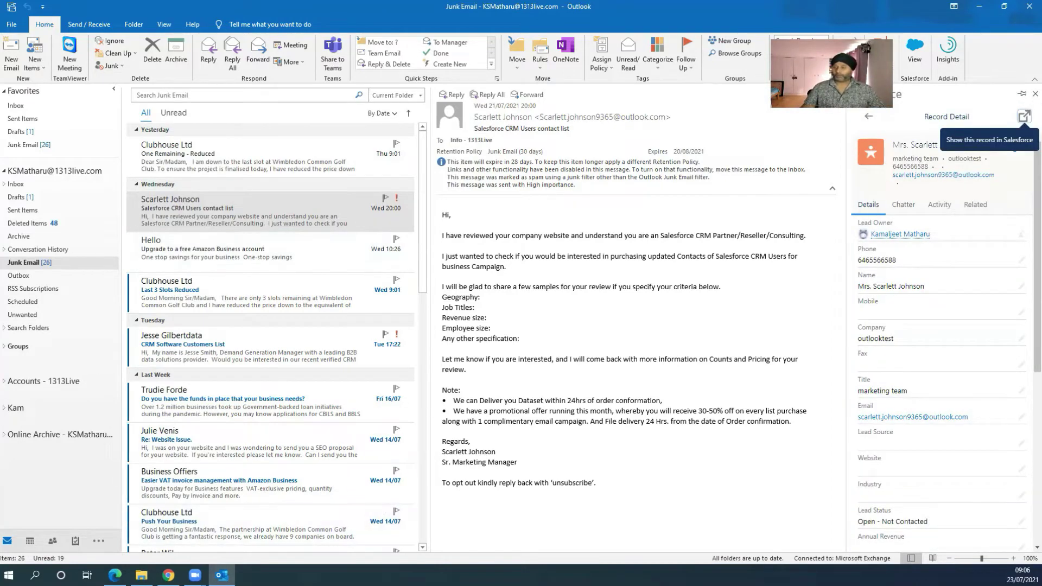
Step: Switch to the browser's Salesforce setup page and search the App Launcher for 'lead', then clear it
left_click(168, 575)
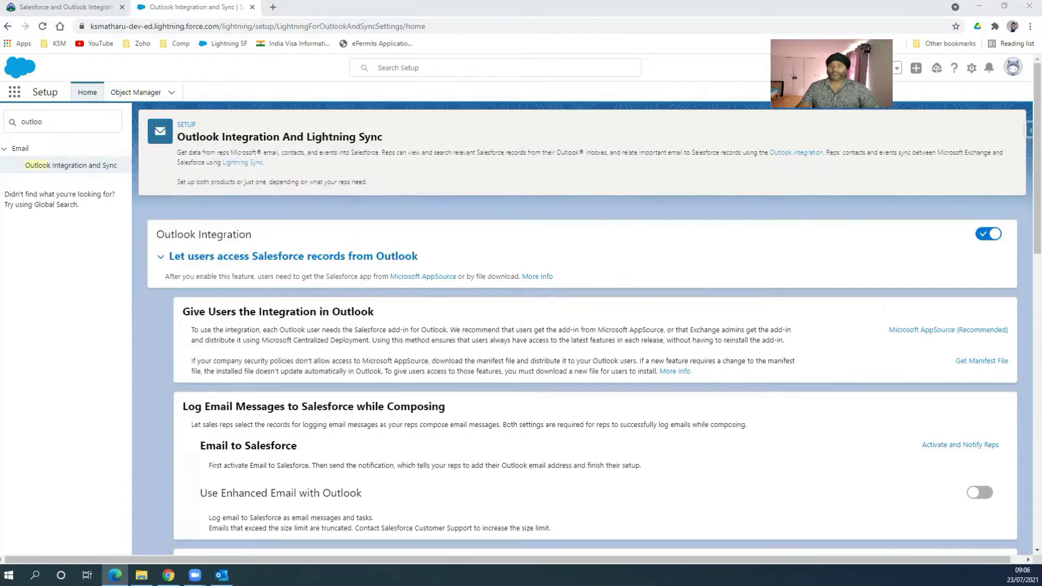
left_click(14, 93)
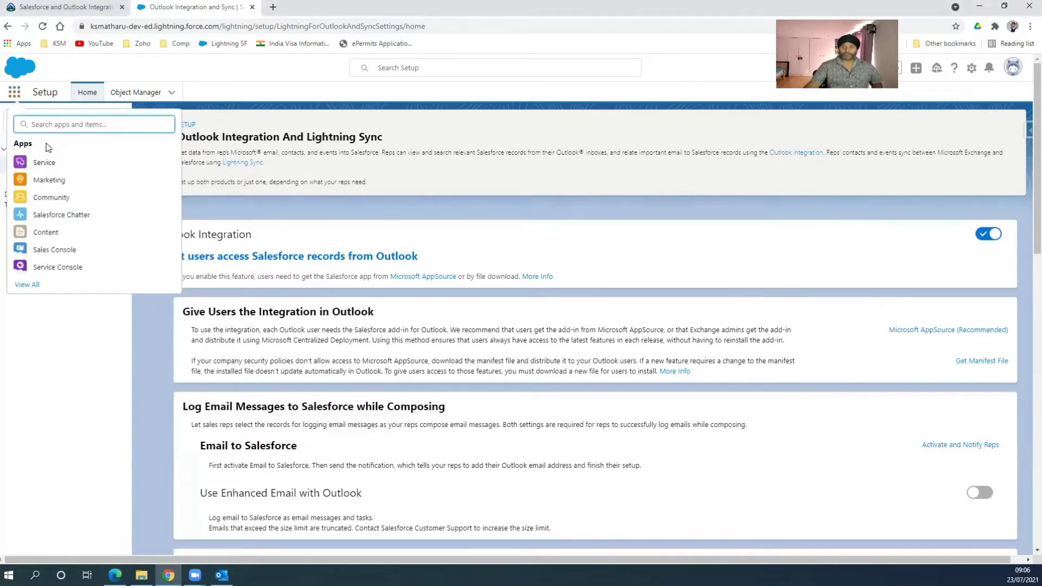
type("lead")
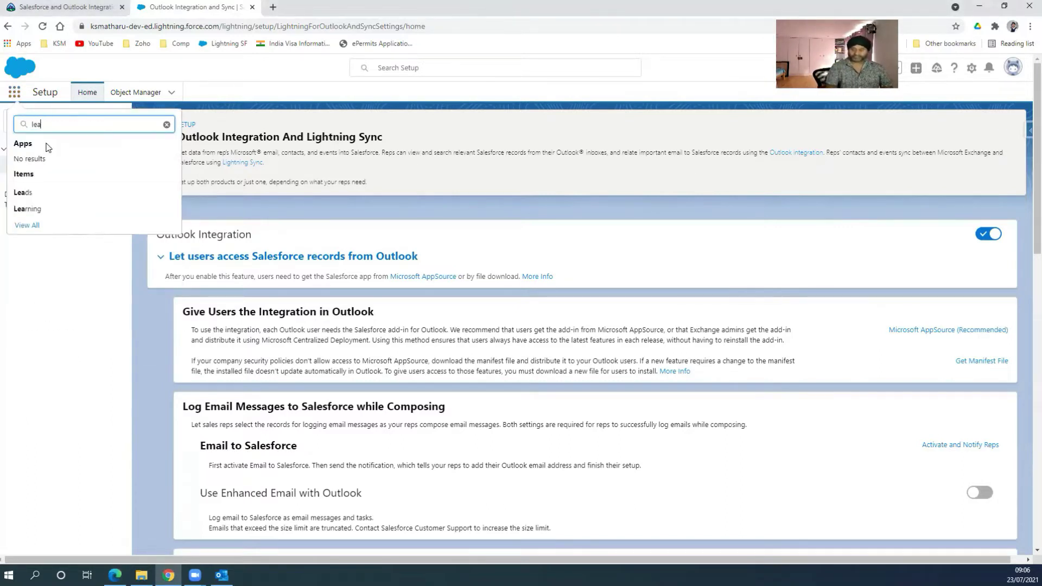
key("BackSpace")
key("BackSpace")
key("BackSpace")
key("BackSpace")
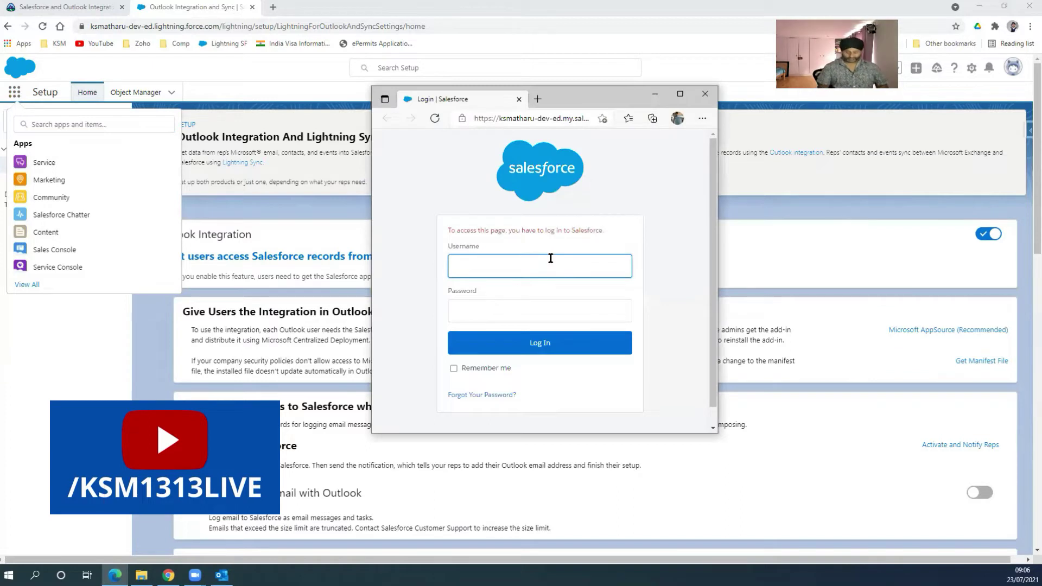
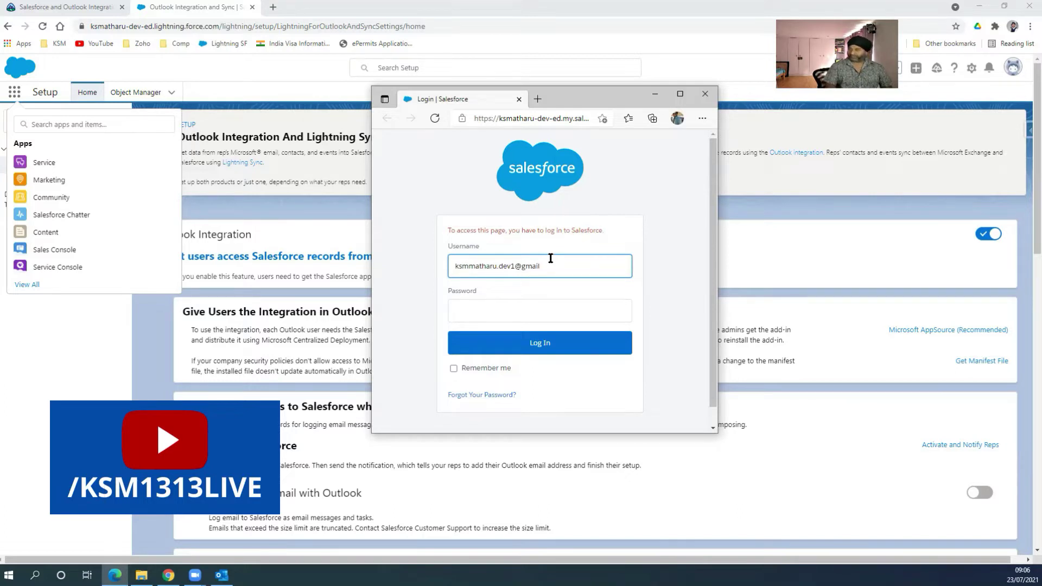
Step: Log in to Salesforce with the account's username and password, saving the password in the browser
key("Tab")
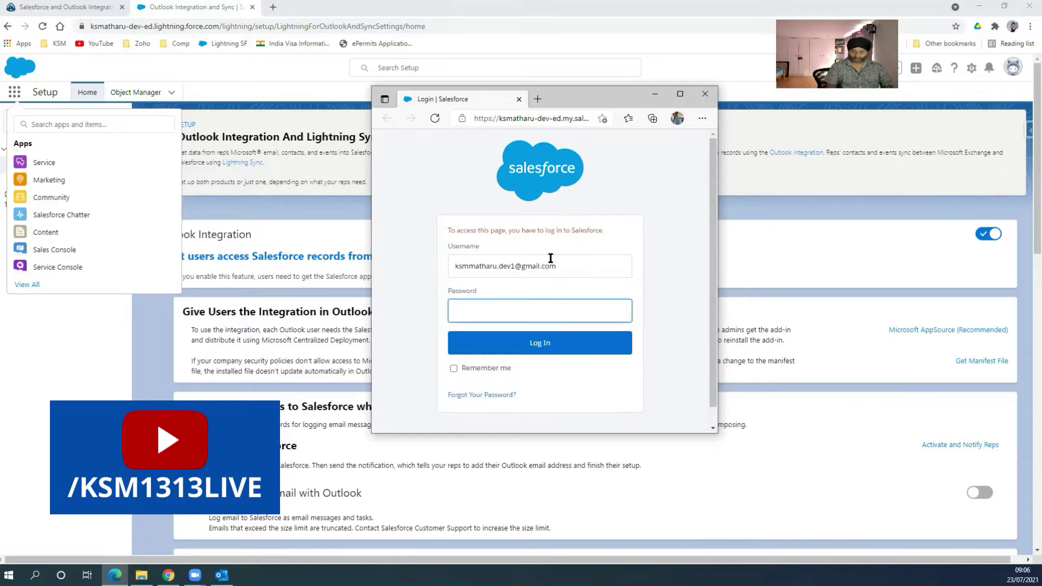
type("•")
key("BackSpace")
key("BackSpace")
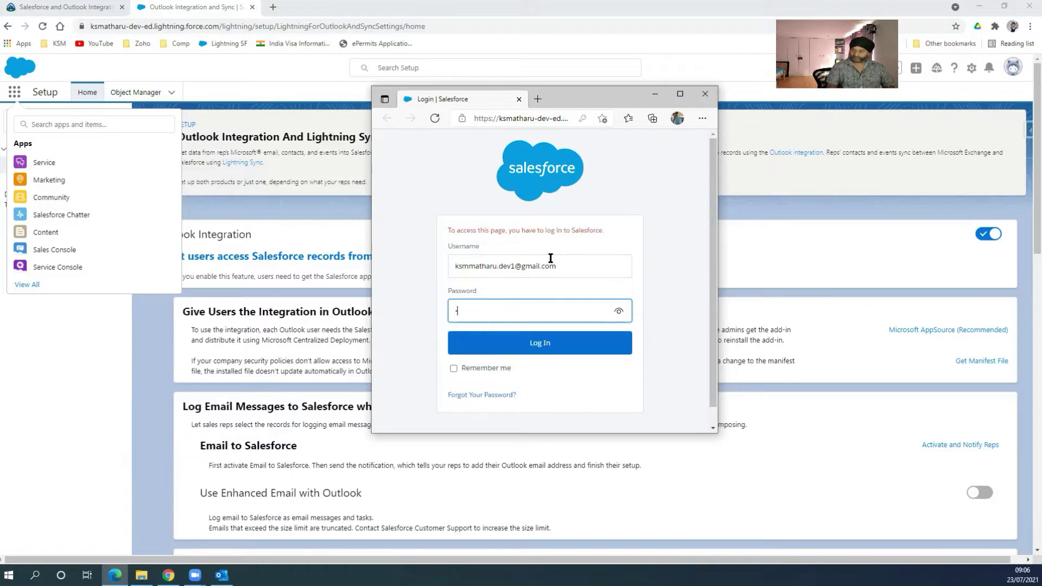
type("••••••••••")
key("Return")
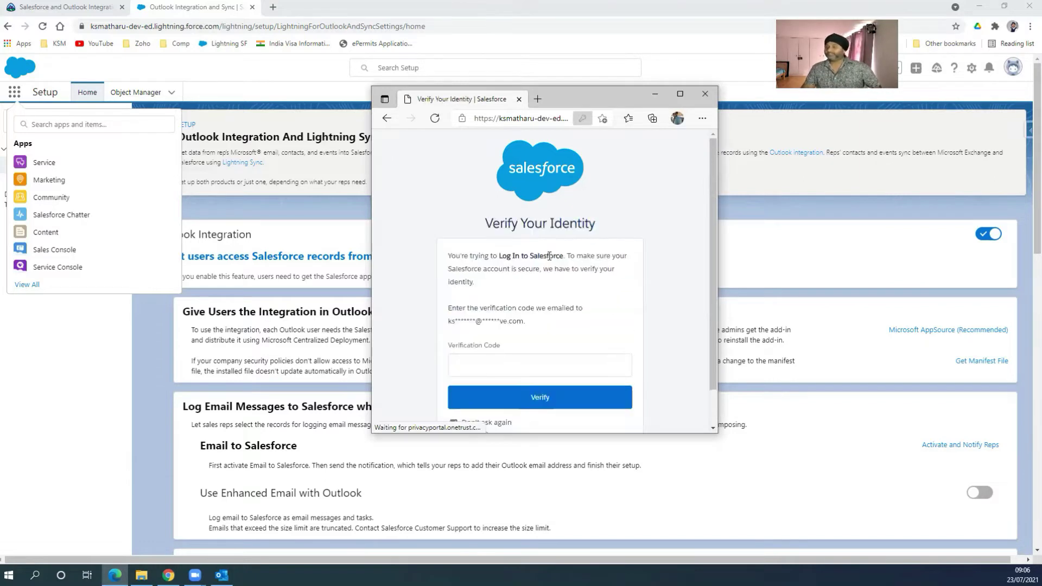
left_click(492, 239)
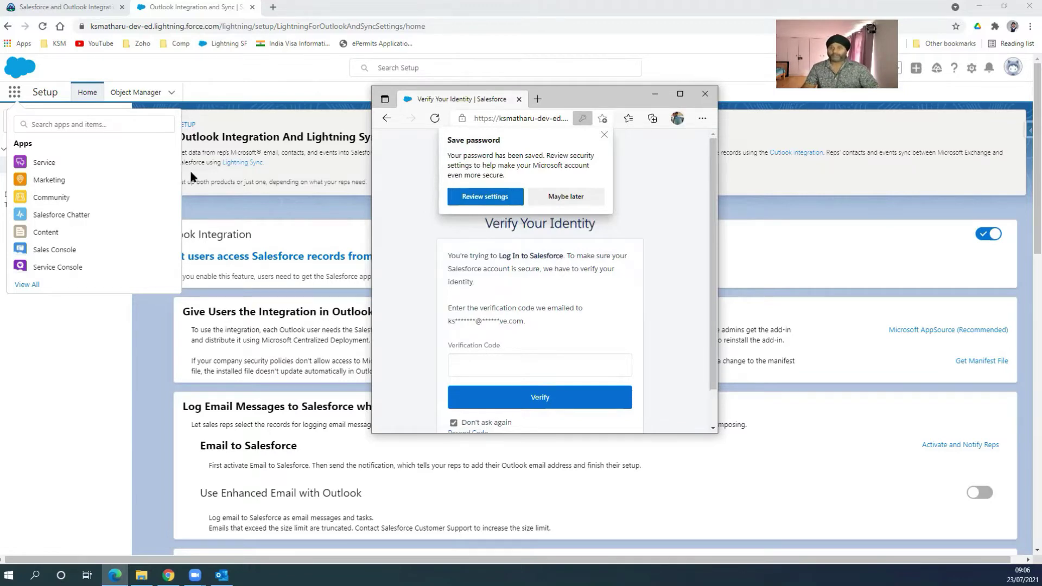
key("alt+Tab")
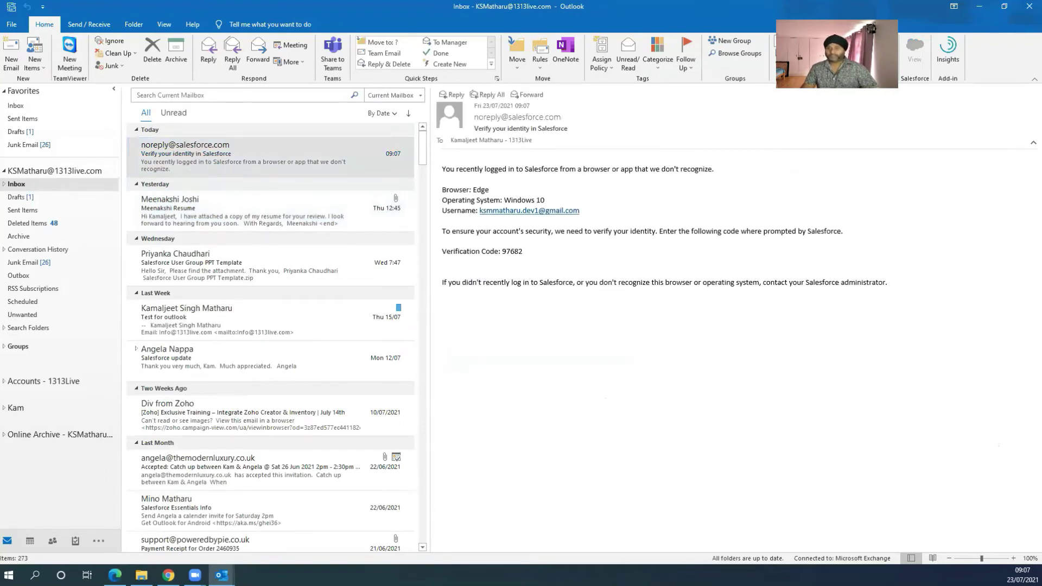
Step: Copy the code from the Salesforce verification email into the Verification Code field
double_click(326, 156)
double_click(337, 120)
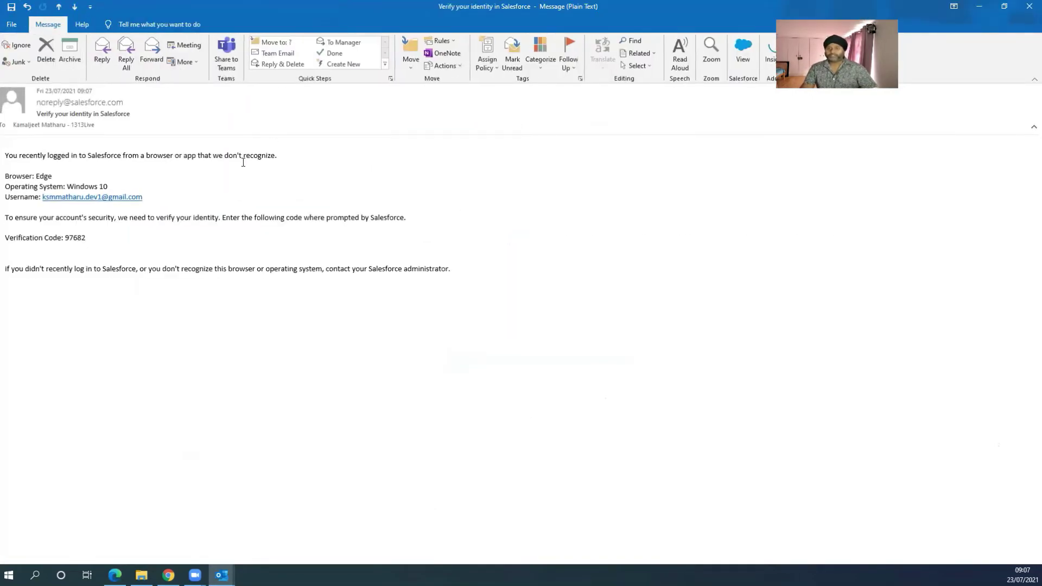
double_click(74, 239)
right_click(74, 239)
left_click(102, 246)
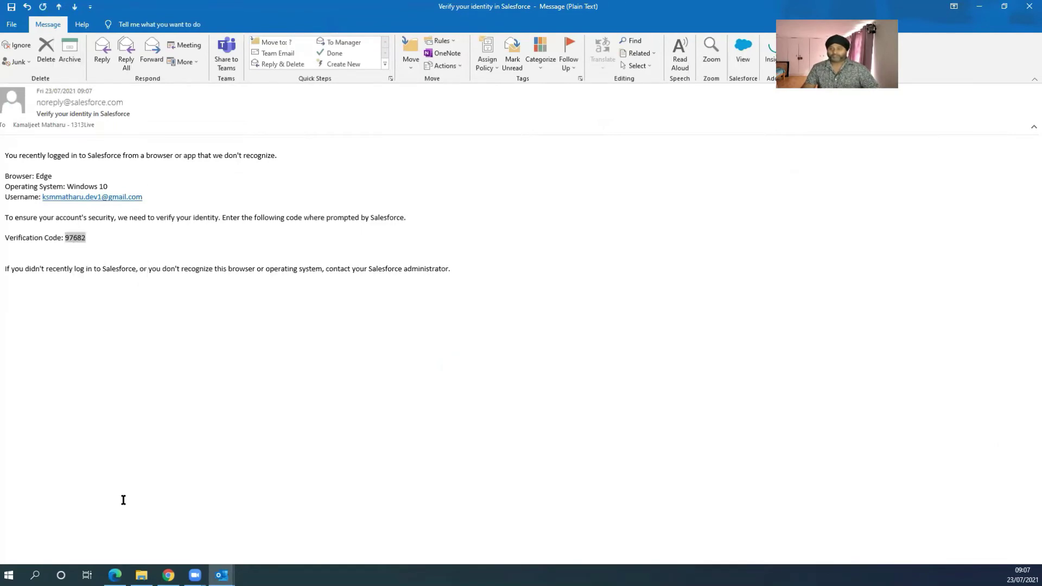
left_click(115, 575)
left_click(470, 368)
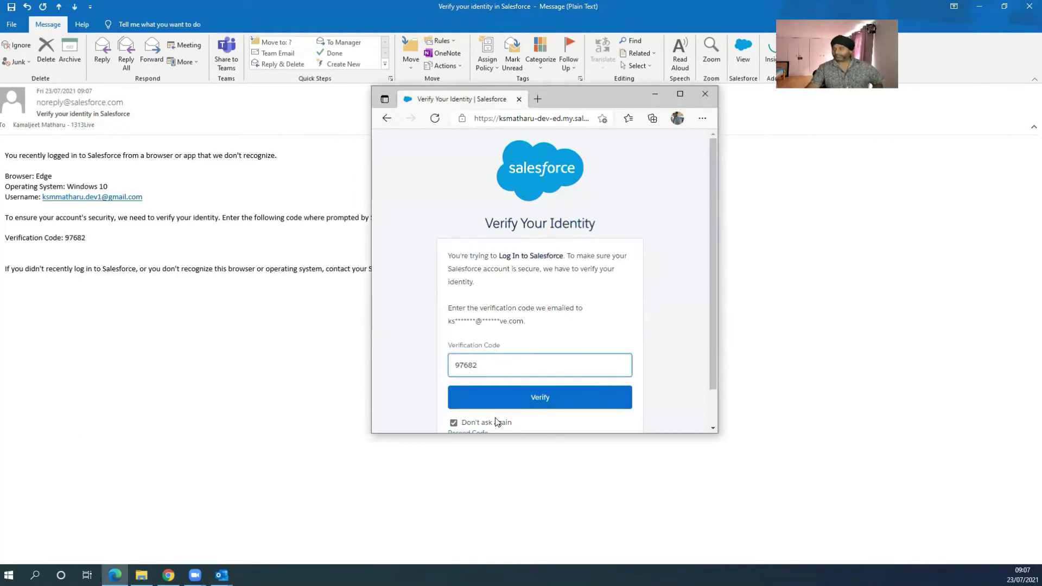
Step: Submit the verification code, maximize the browser, and dismiss the notification permission prompt
left_click(495, 406)
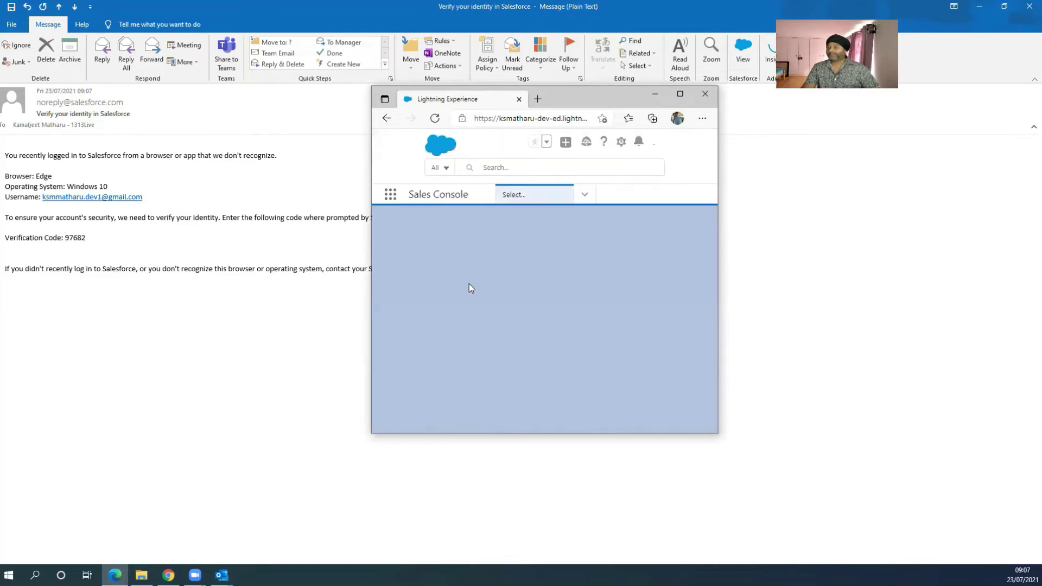
double_click(587, 96)
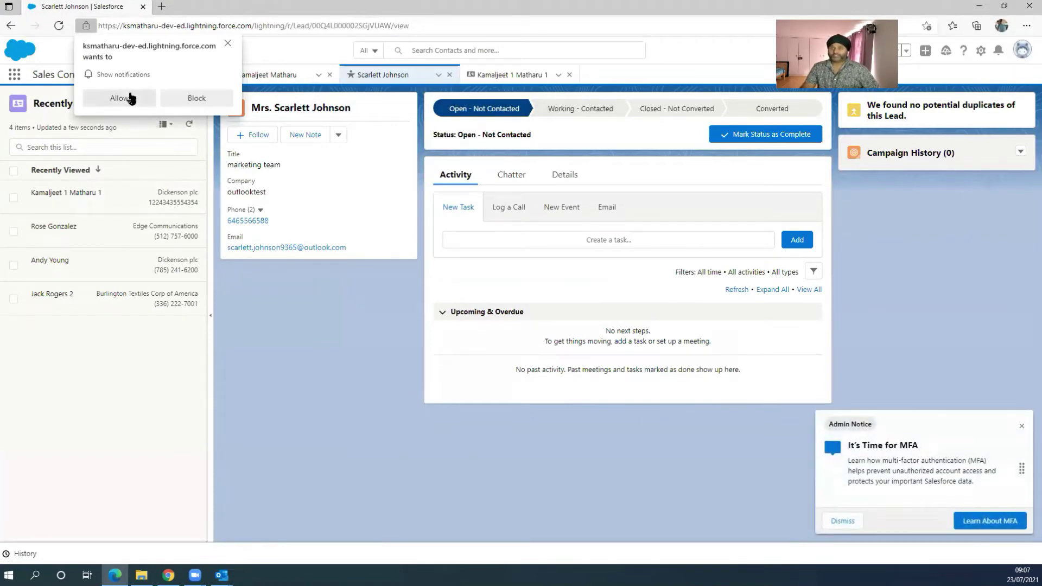
left_click(225, 44)
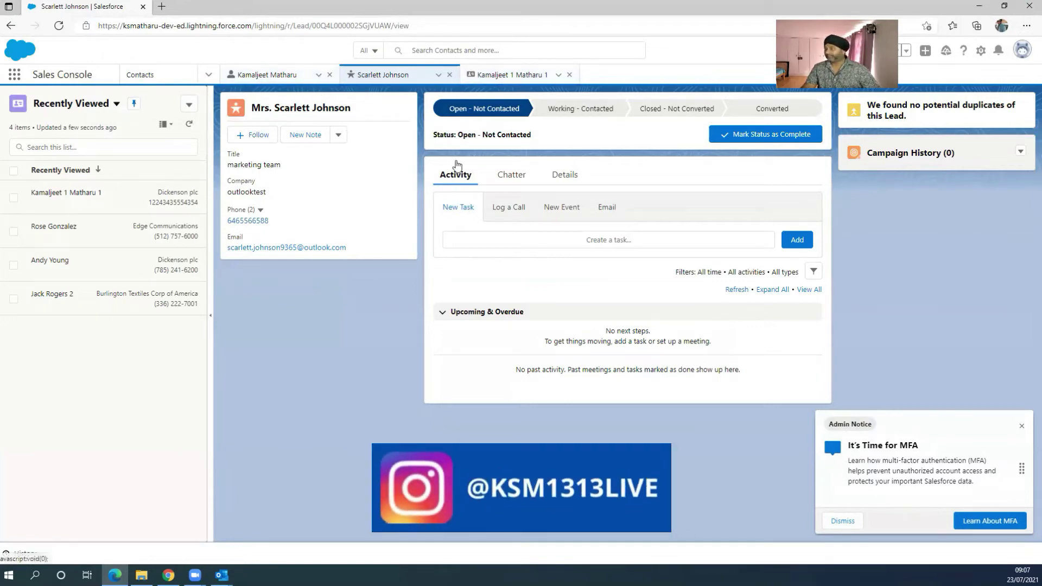
Step: Open Leads from the App Launcher and switch to the All Open Leads list view
left_click(14, 74)
type("lead")
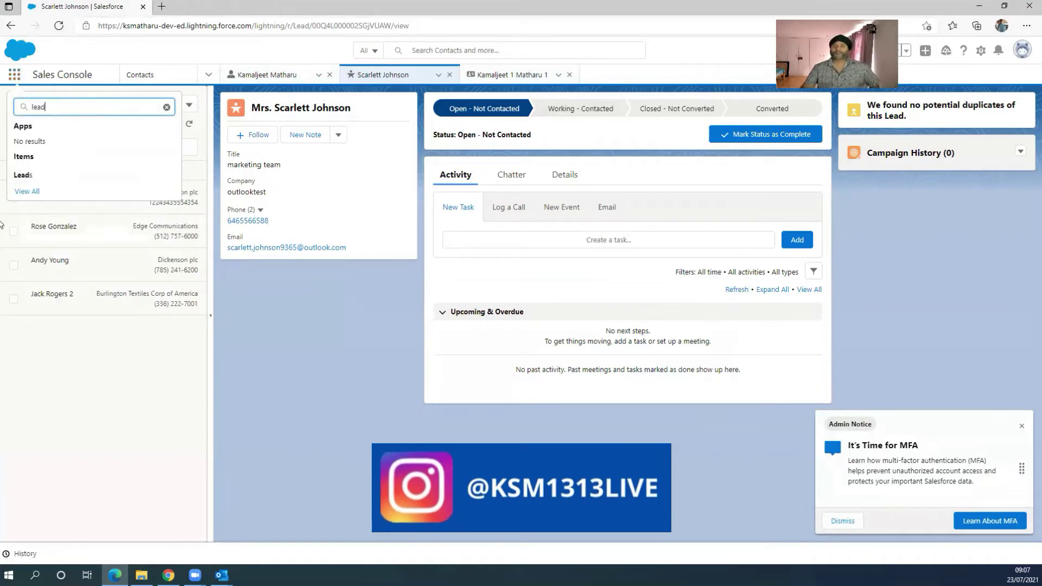
left_click(22, 176)
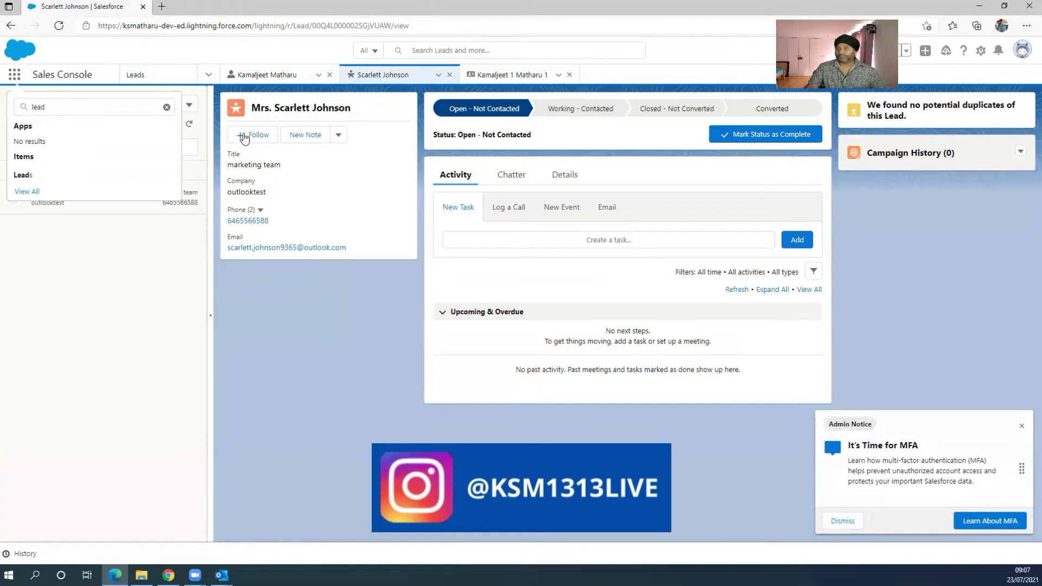
left_click(207, 76)
left_click(208, 77)
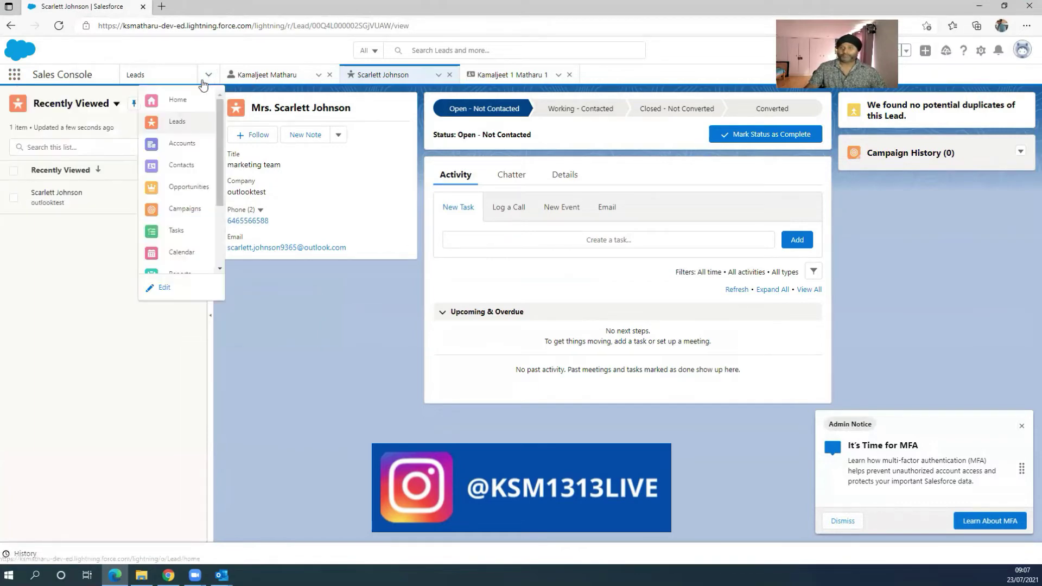
left_click(115, 113)
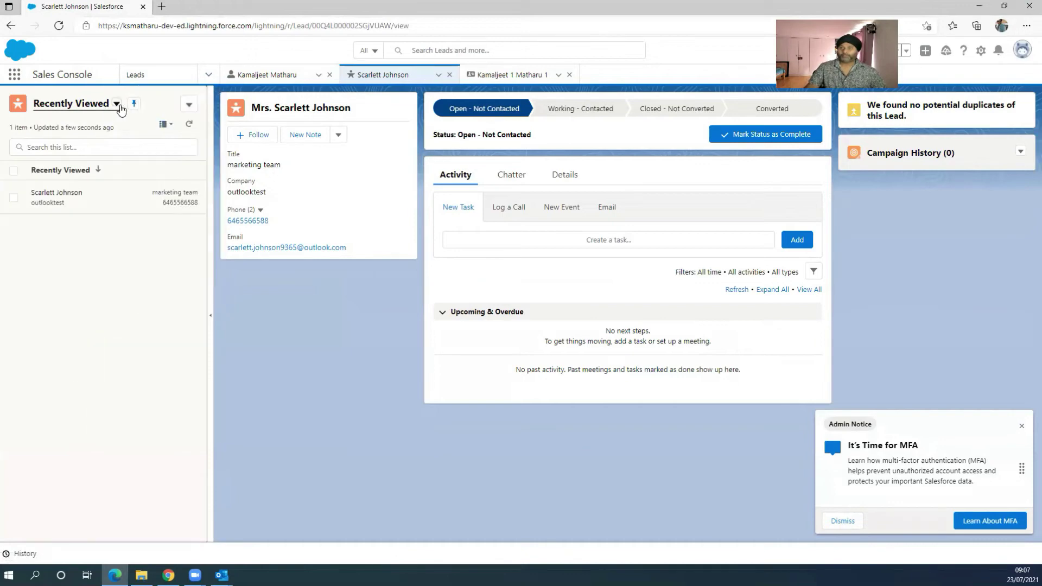
left_click(53, 212)
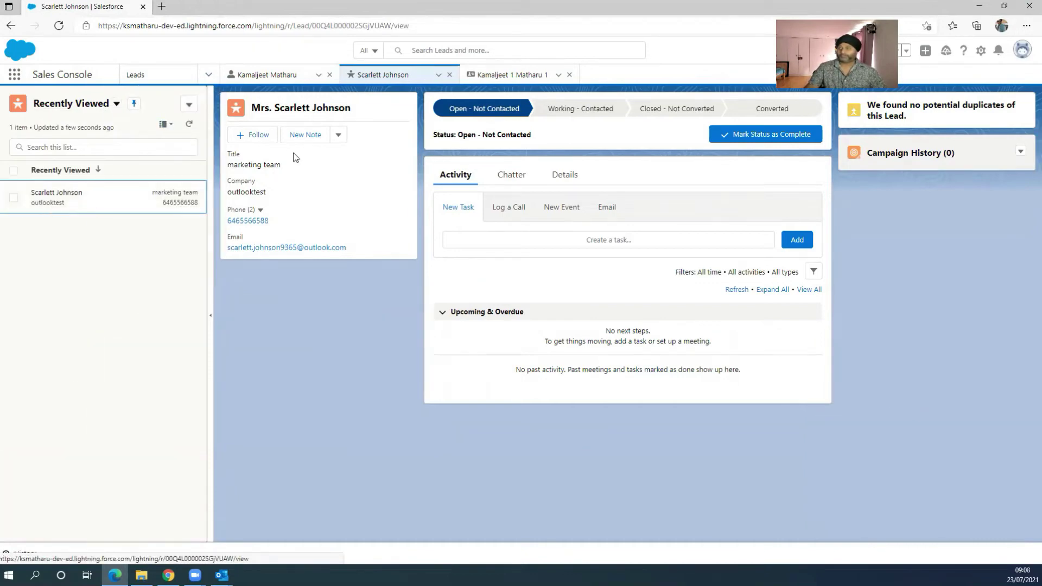
left_click(115, 103)
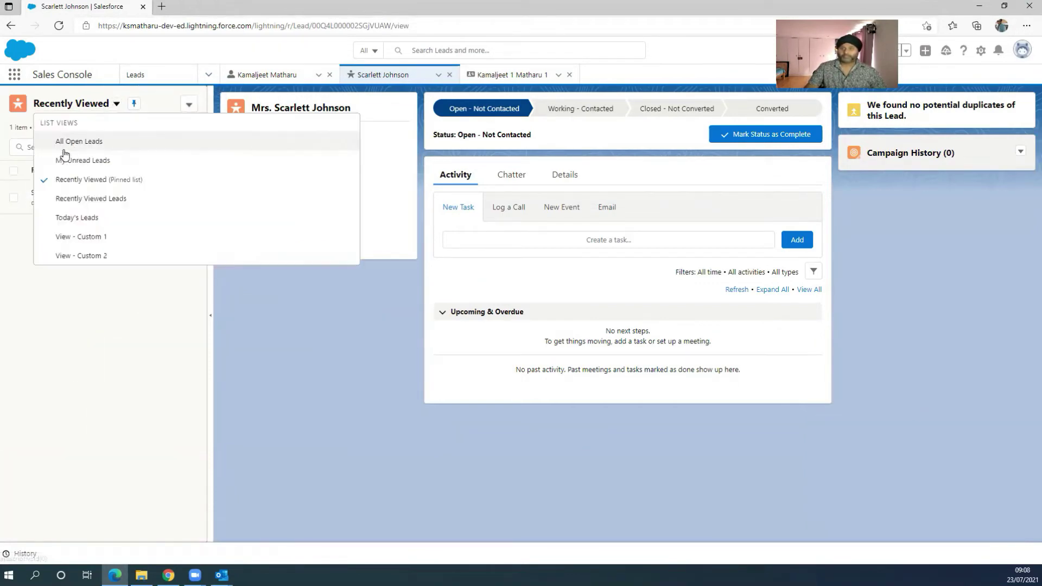
left_click(61, 142)
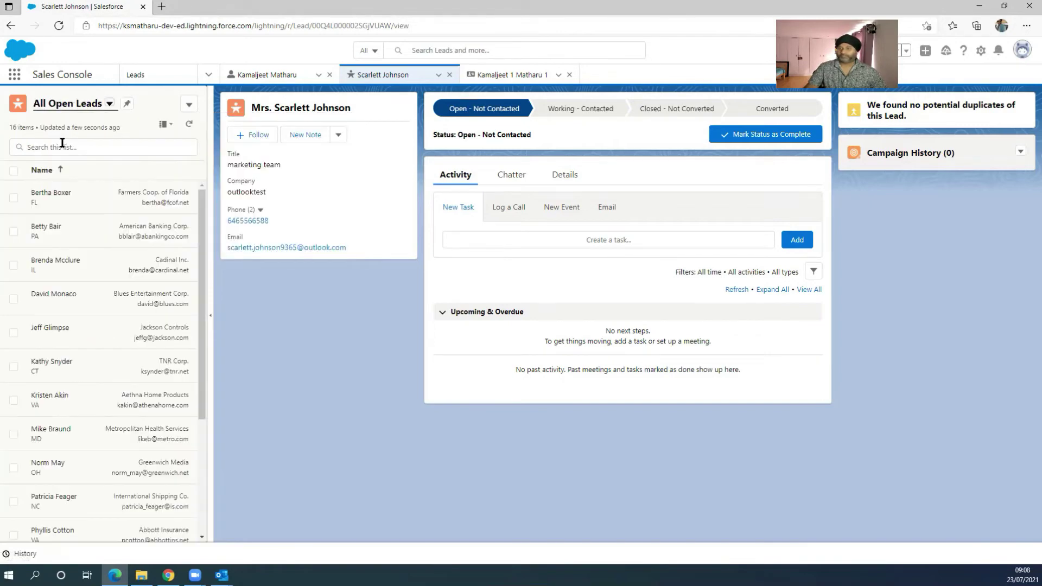